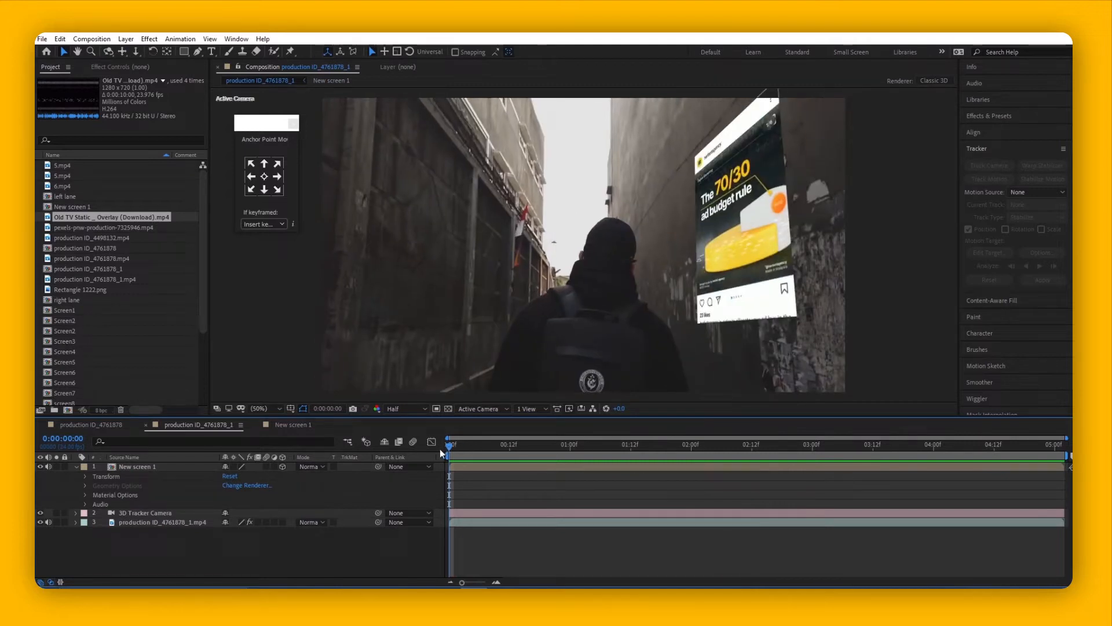
# Step: Create a solid on the alley's left wall from the 3D Camera Tracker points of the production ID_4761878_1.mp4 layer
pyautogui.click(287, 429)
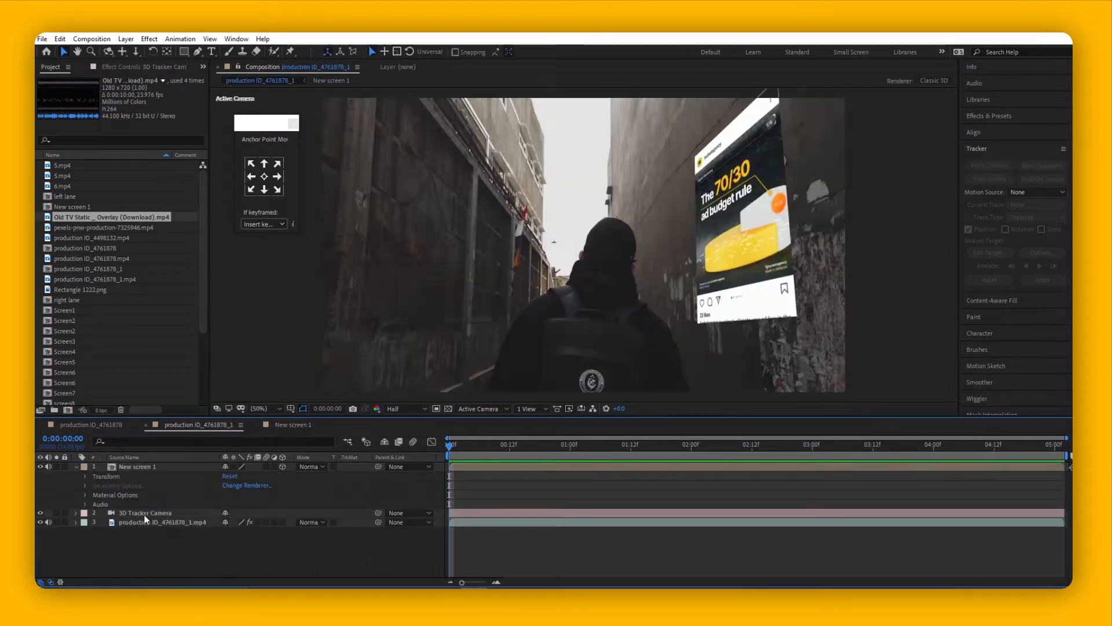
pyautogui.click(144, 515)
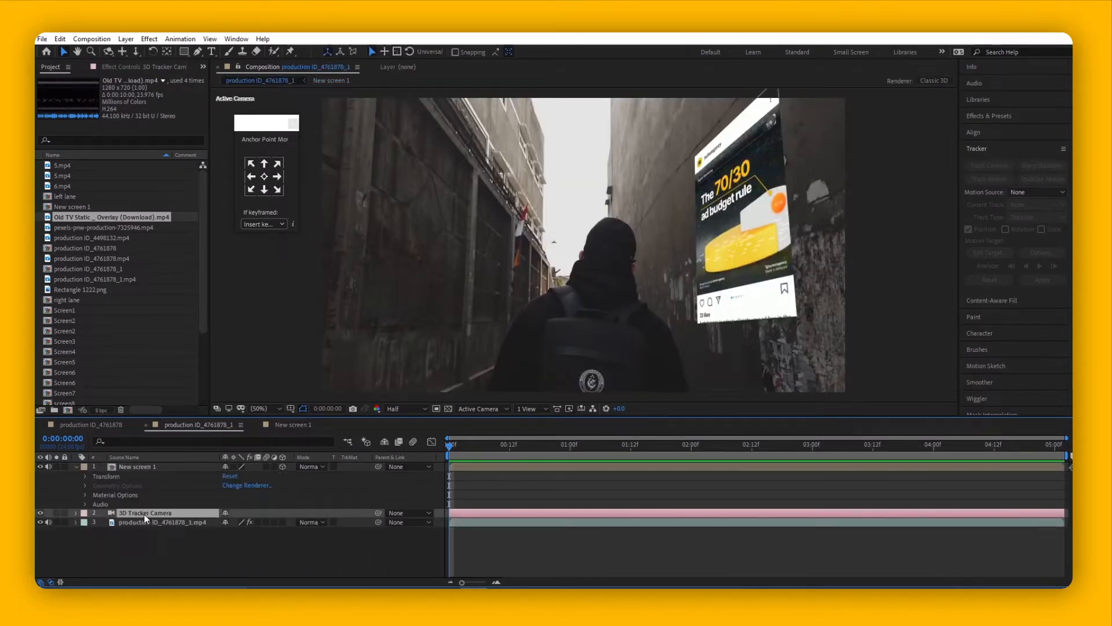
pyautogui.click(108, 68)
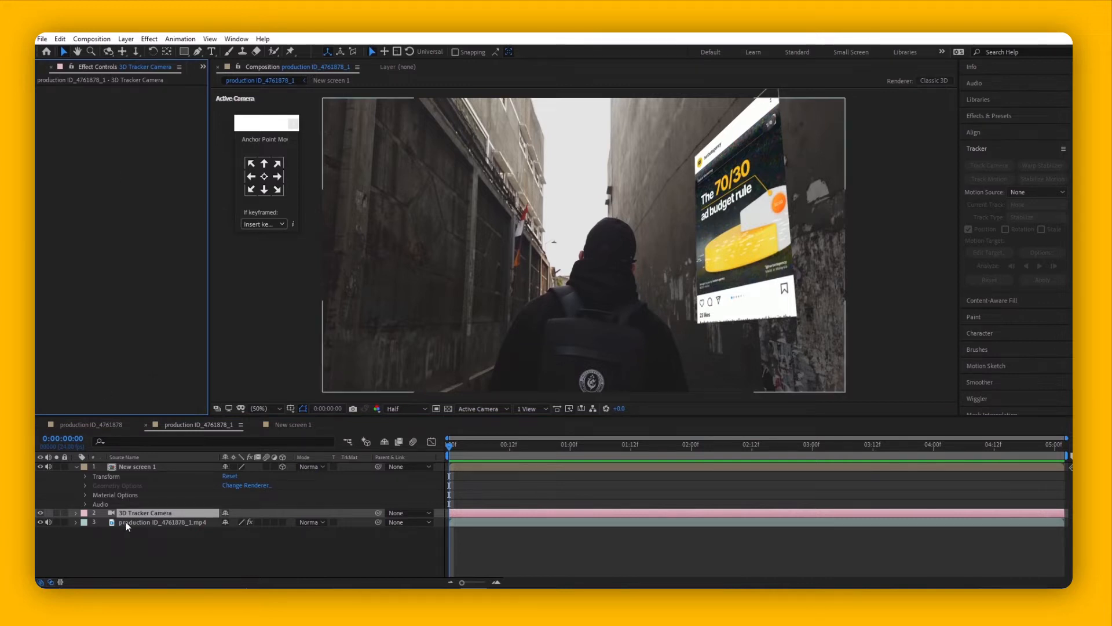
pyautogui.click(146, 523)
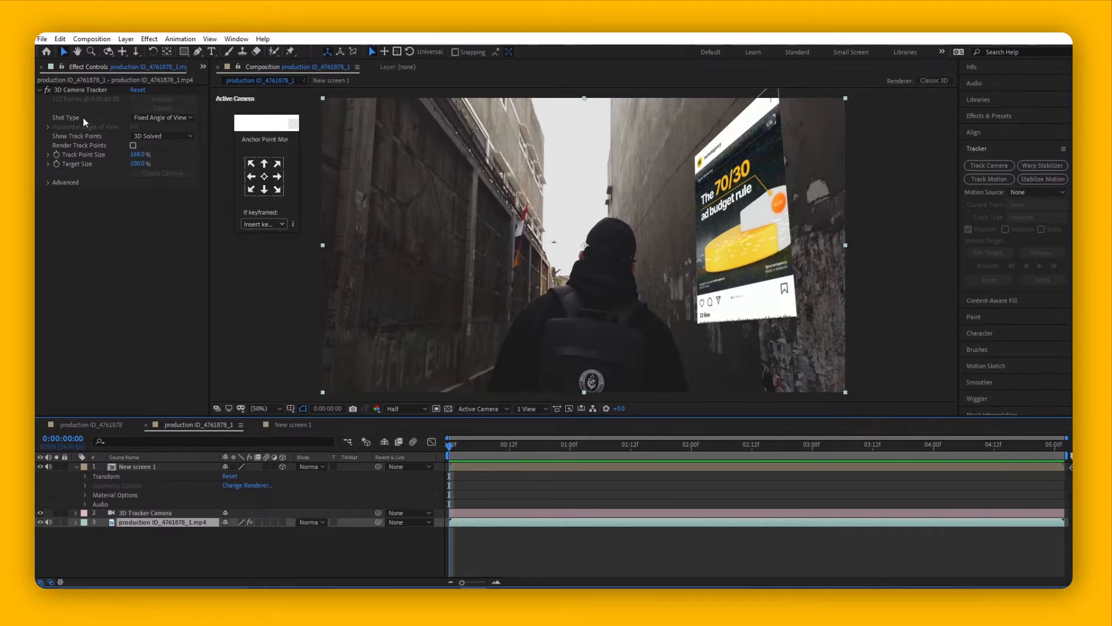
pyautogui.click(90, 90)
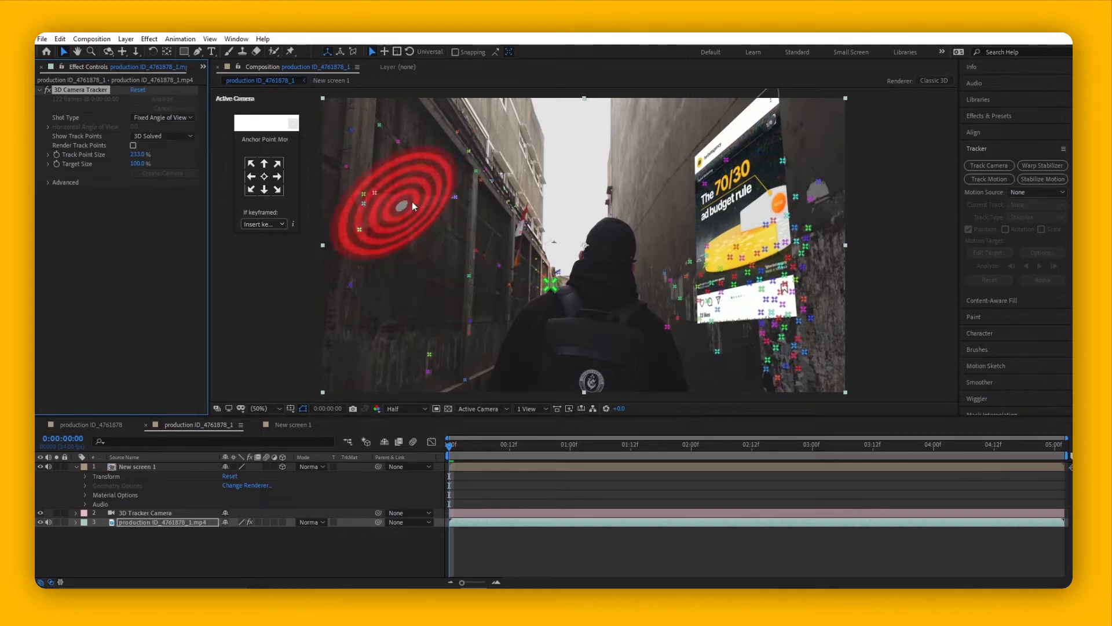
pyautogui.rightClick(485, 267)
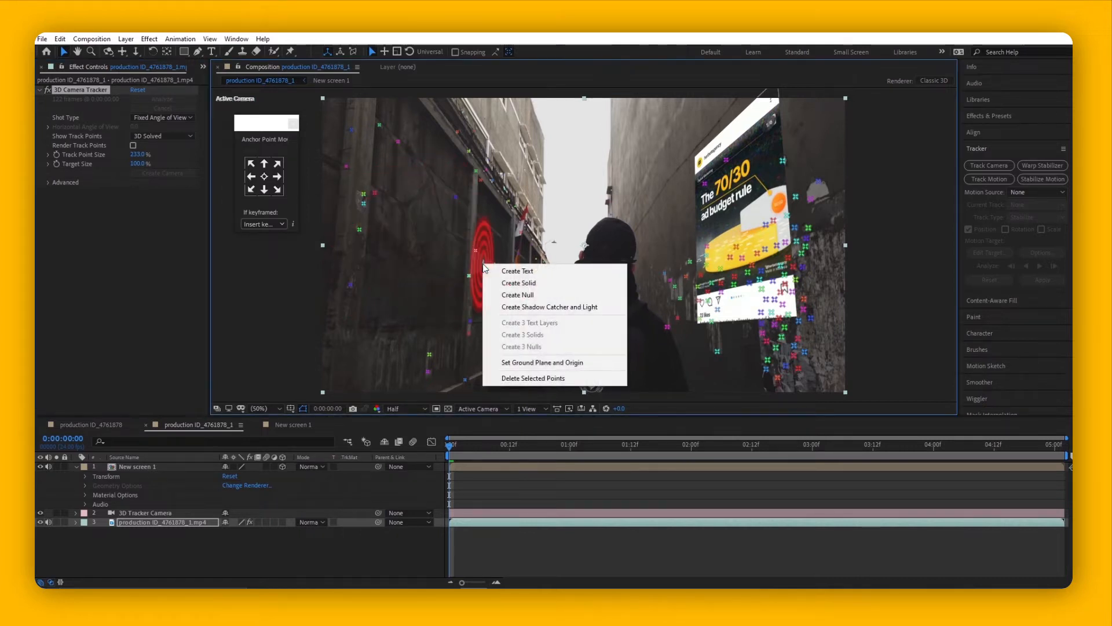
pyautogui.click(544, 282)
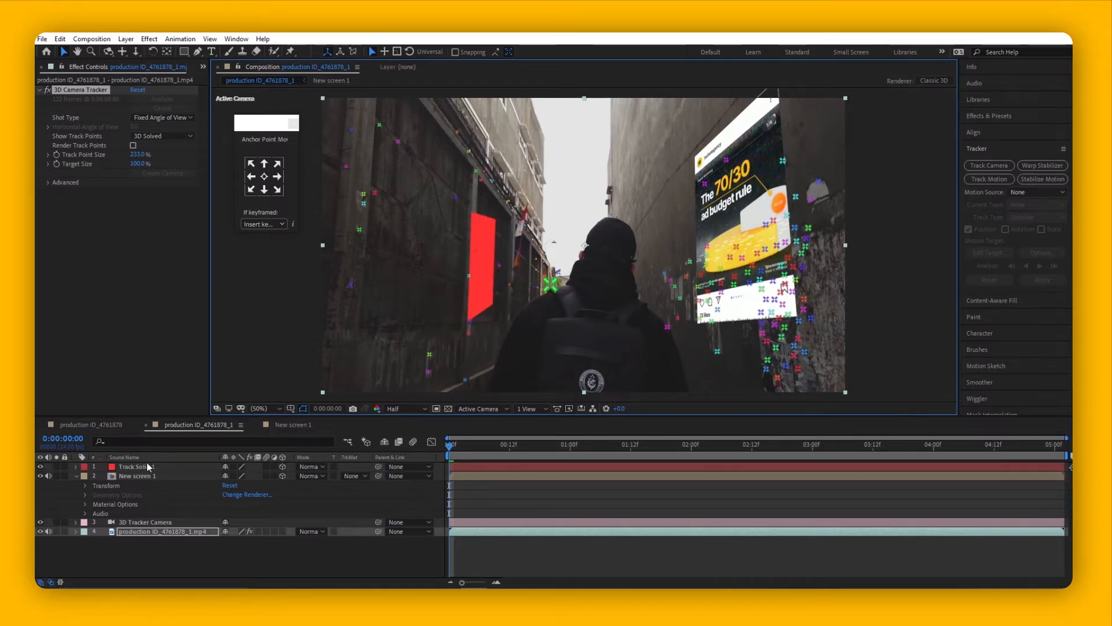
# Step: Pre-compose the track solid as new screen 2
pyautogui.rightClick(147, 466)
pyautogui.click(174, 326)
pyautogui.press('Return')
# Step: Place the 5.mp4 clip in new screen 2 and adjust the composition settings to suit the clip
pyautogui.moveTo(63, 186)
pyautogui.mouseDown()
pyautogui.moveTo(142, 470)
pyautogui.moveTo(128, 467)
pyautogui.mouseUp()
pyautogui.moveTo(682, 245); pyautogui.dragTo(733, 245)
pyautogui.click(92, 38)
pyautogui.click(108, 63)
pyautogui.moveTo(190, 198); pyautogui.dragTo(406, 198)
pyautogui.click(345, 377)
pyautogui.scroll(-1, 606, 251)
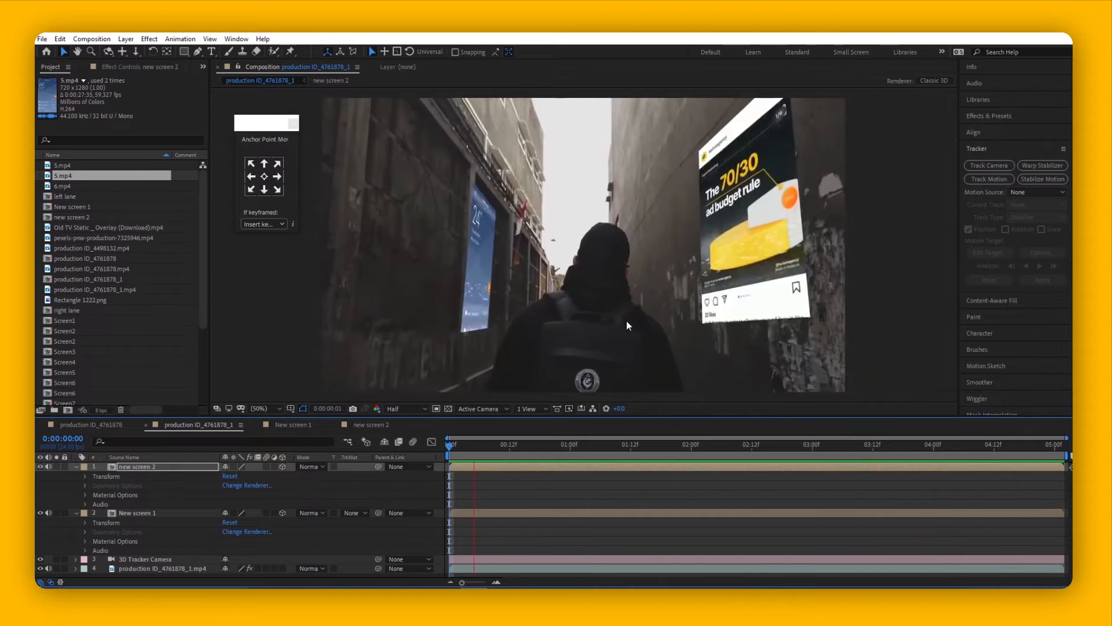
# Step: Return to the first frame and collapse the expanded properties of the new screen 2 and New screen 1 layers
pyautogui.moveTo(453, 444); pyautogui.dragTo(426, 460)
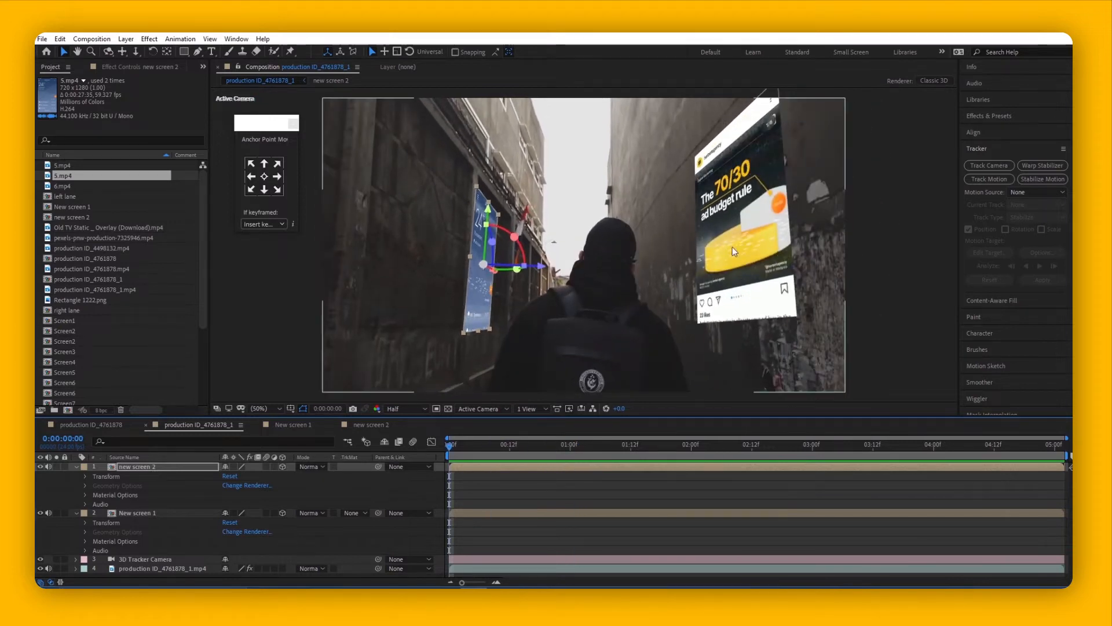
pyautogui.click(871, 209)
pyautogui.press('u')
pyautogui.click(142, 468)
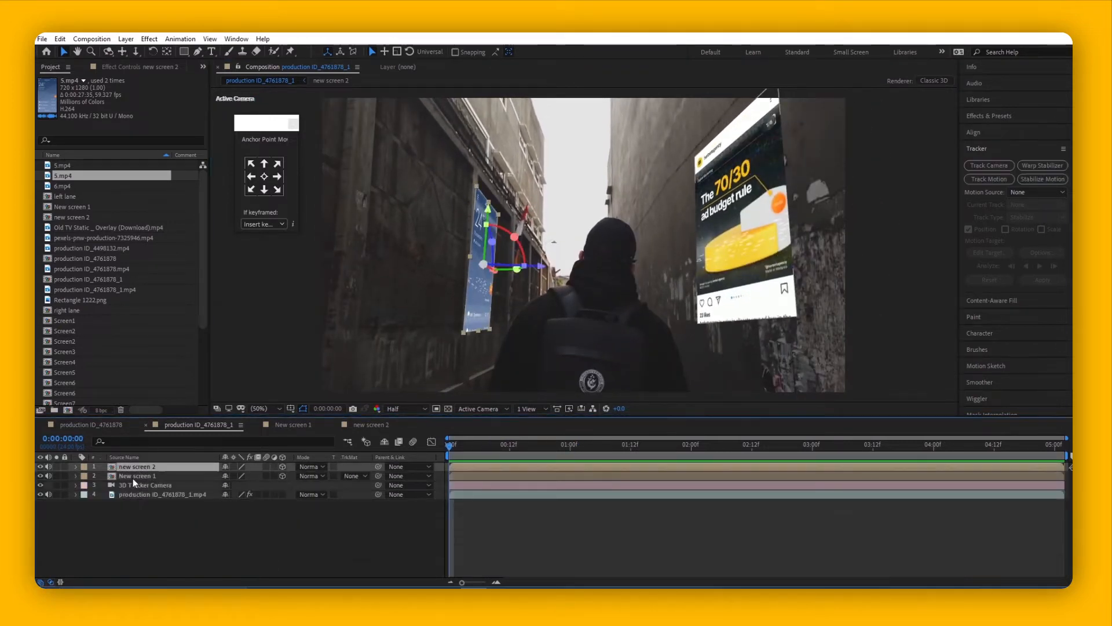
pyautogui.click(133, 477)
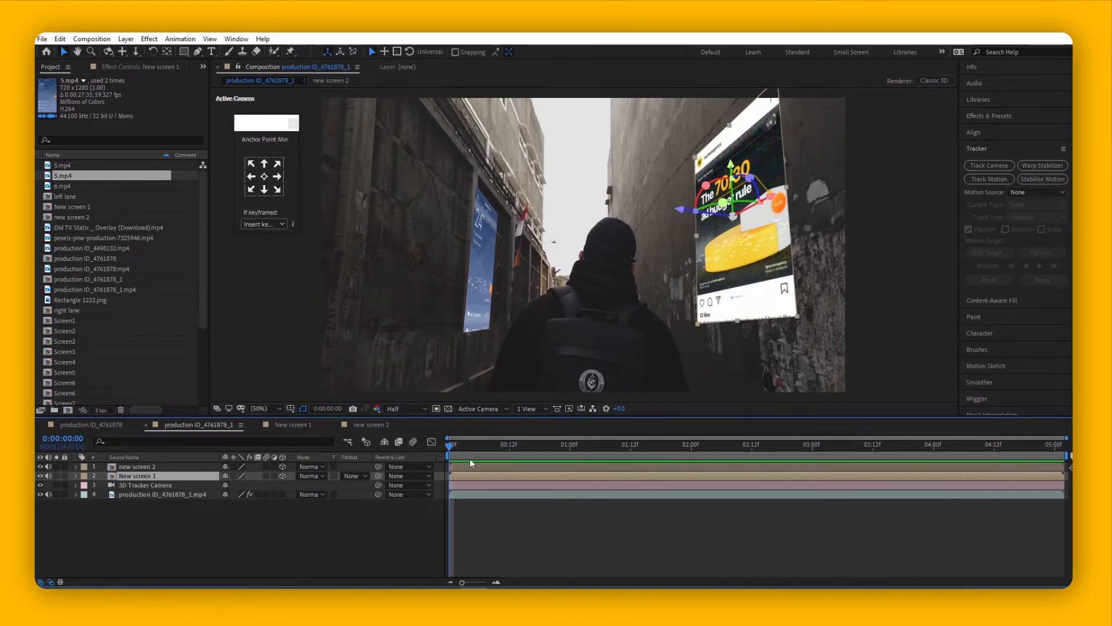
# Step: Duplicate the 3D Tracker Camera layer and move the copy directly below new screen 2
pyautogui.click(127, 484)
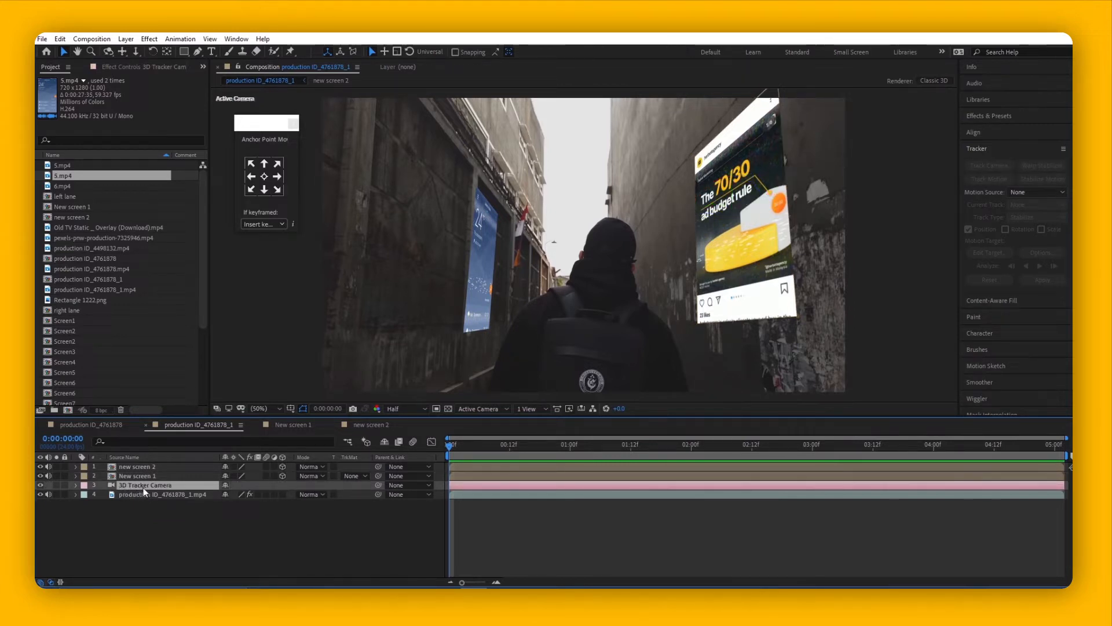
pyautogui.hotkey('ctrl', 'd')
pyautogui.moveTo(131, 488); pyautogui.dragTo(139, 467)
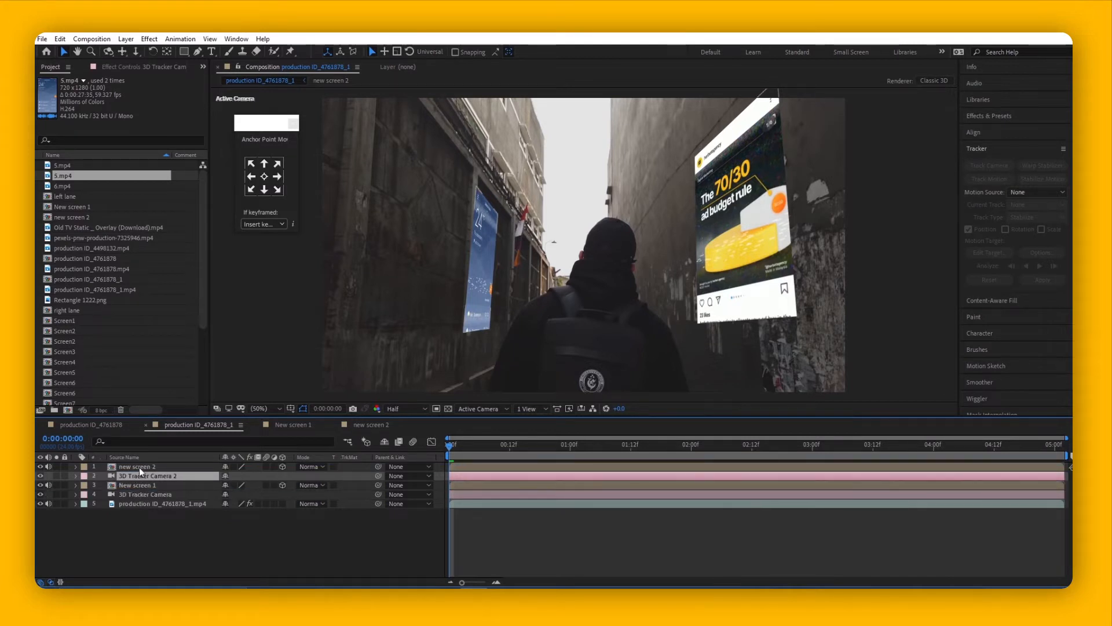
# Step: Pre-compose new screen 2 together with 3D Tracker Camera 2 as "left lane"
pyautogui.keyDown('shift'); pyautogui.click(135, 467); pyautogui.keyUp('shift')
pyautogui.rightClick(134, 468)
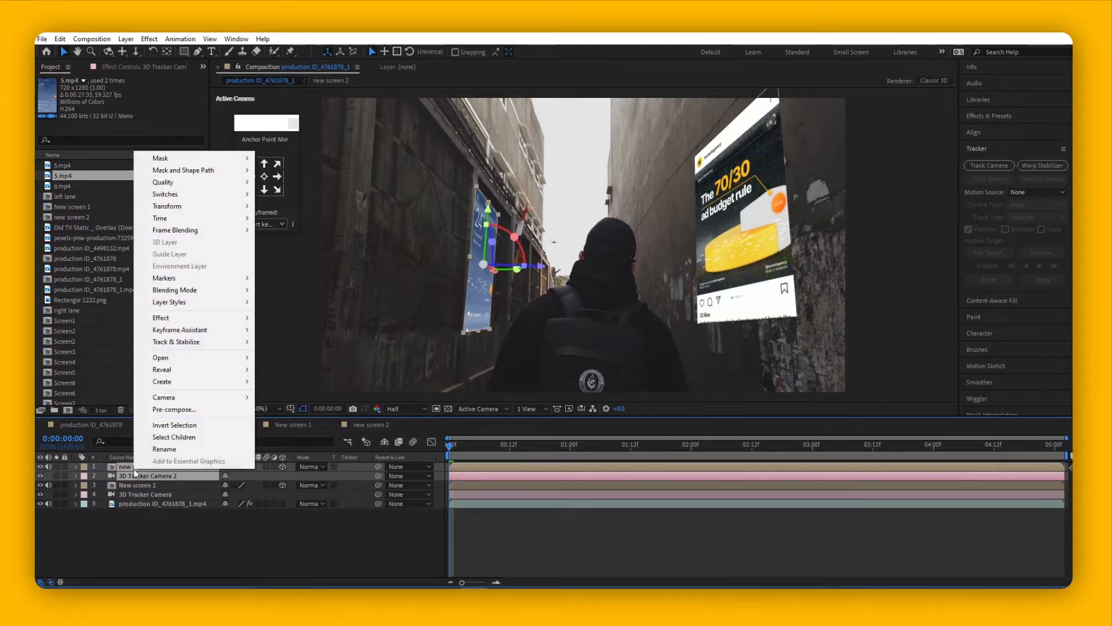
pyautogui.click(174, 410)
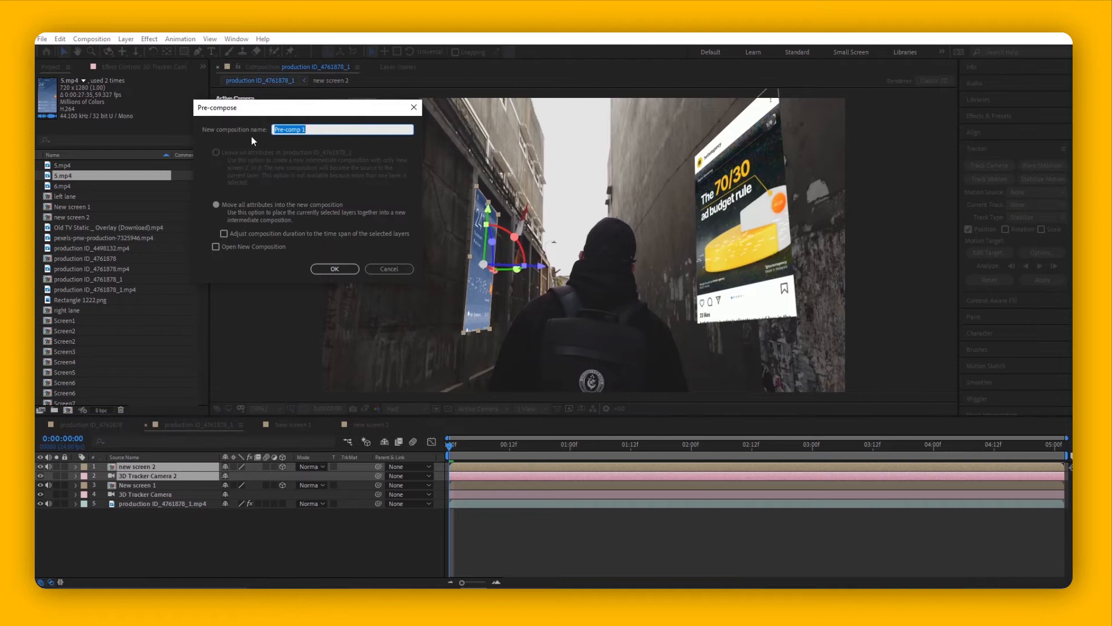
pyautogui.write('left lane')
pyautogui.press('Return')
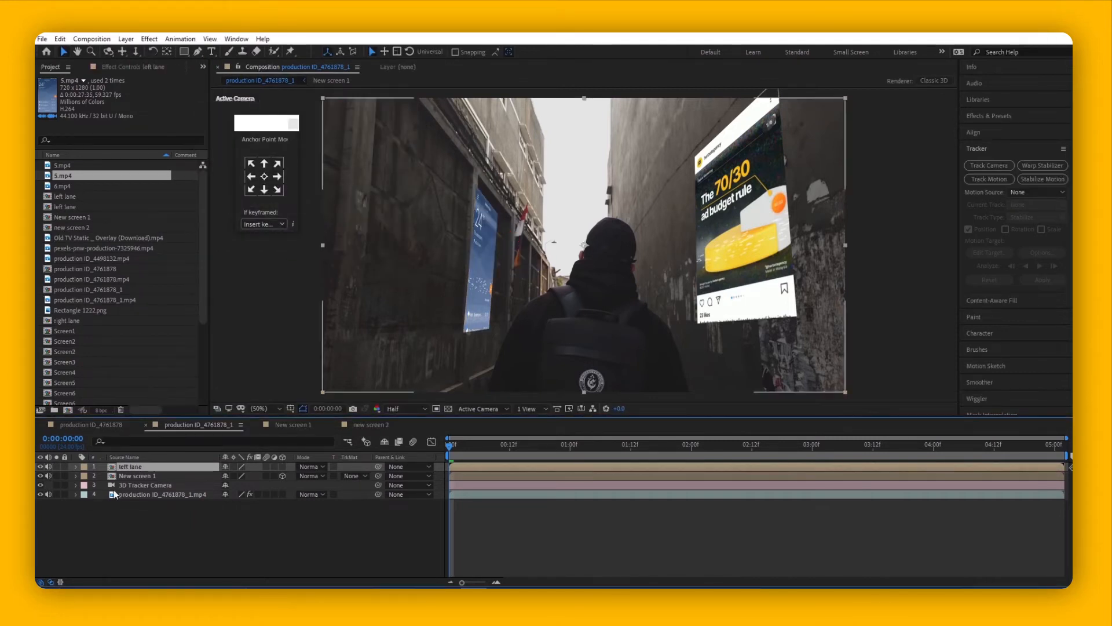
# Step: Pre-compose New screen 1 together with the original 3D Tracker Camera as "right lane"
pyautogui.click(134, 476)
pyautogui.keyDown('ctrl'); pyautogui.click(132, 485); pyautogui.keyUp('ctrl')
pyautogui.rightClick(132, 486)
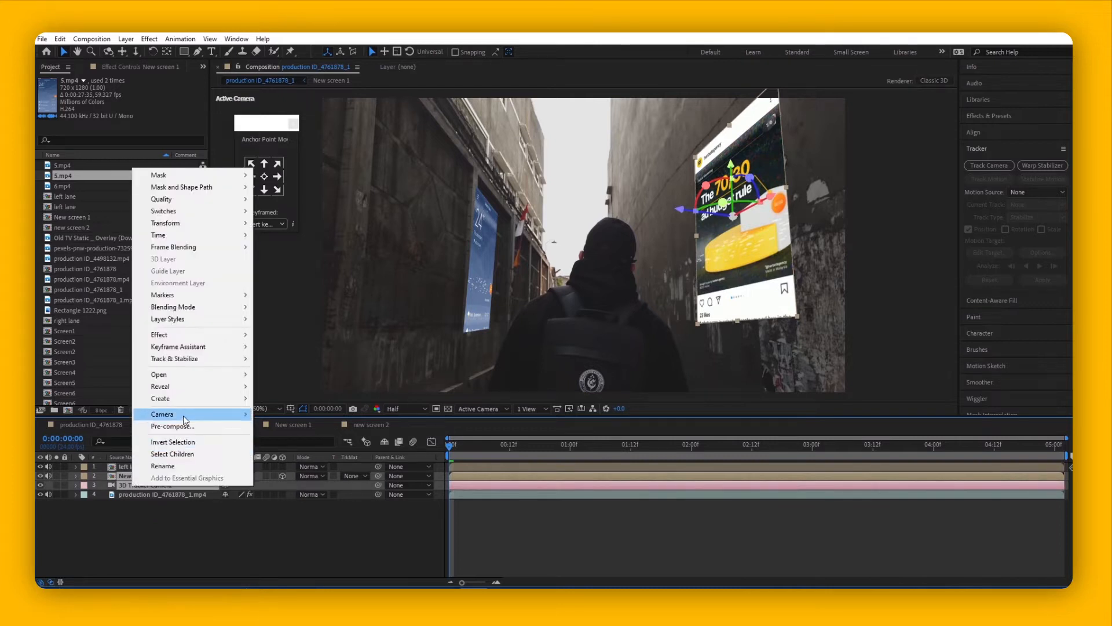
pyautogui.click(173, 426)
pyautogui.write('right lane')
pyautogui.press('Return')
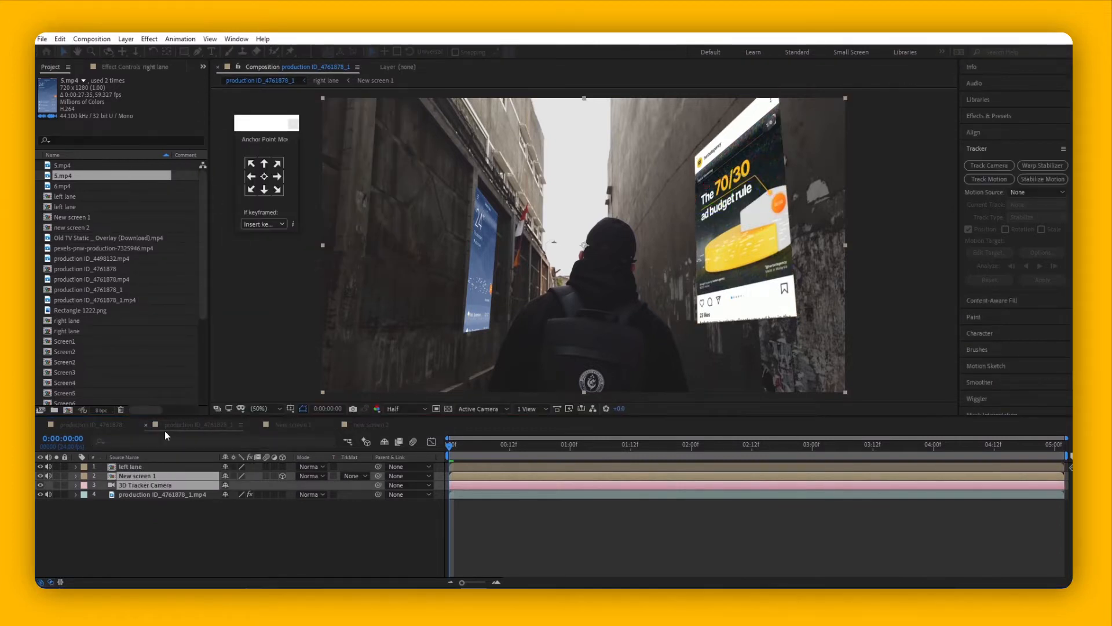
# Step: Open the left lane composition and return its playhead to the first frame
pyautogui.moveTo(454, 446); pyautogui.dragTo(93, 476)
pyautogui.doubleClick(130, 467)
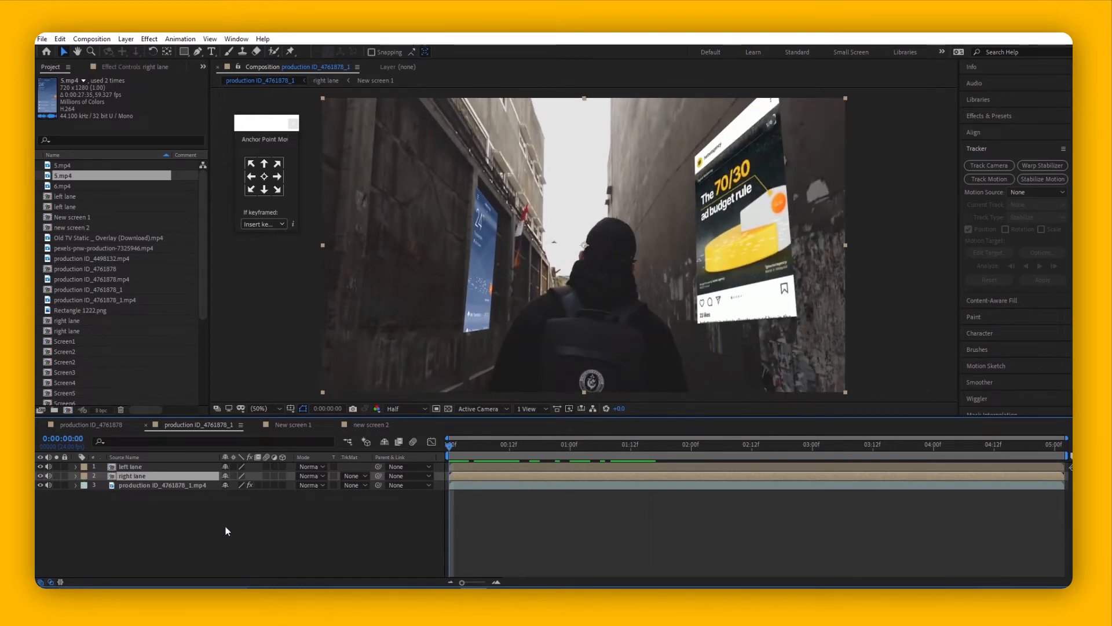
pyautogui.moveTo(451, 445); pyautogui.dragTo(425, 475)
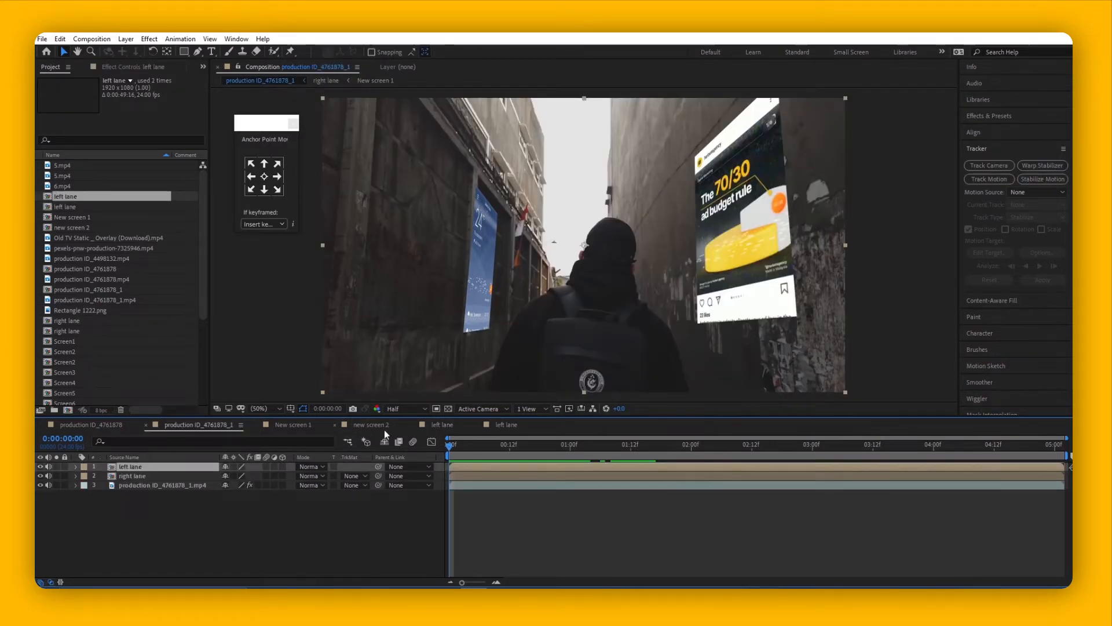
pyautogui.click(442, 425)
pyautogui.click(459, 446)
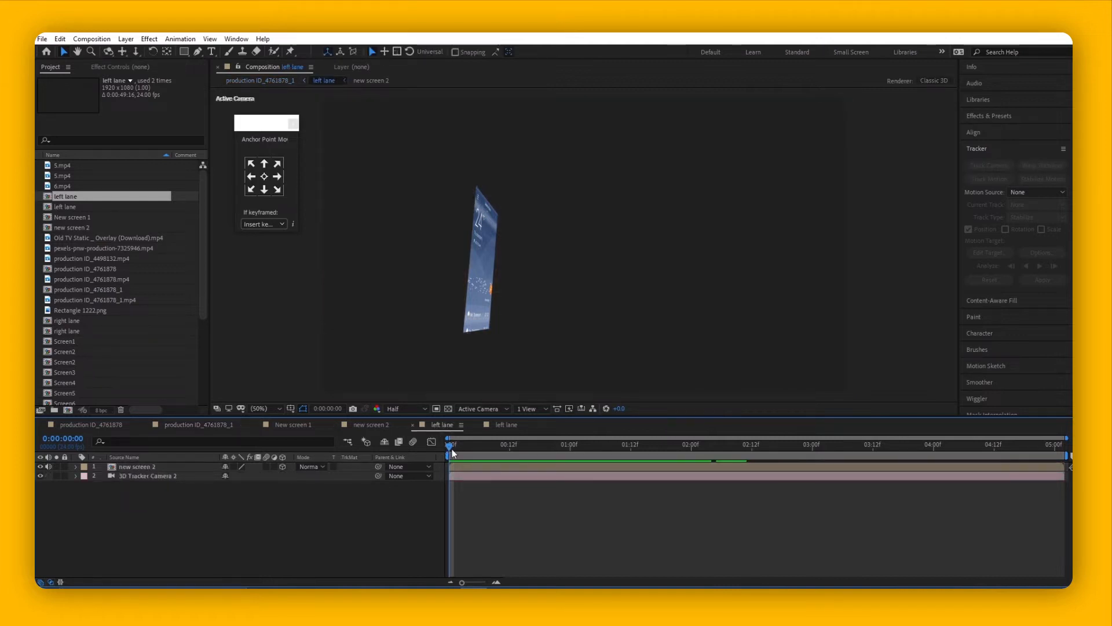
pyautogui.moveTo(460, 448); pyautogui.dragTo(433, 472)
# Step: Apply Animation Composer's Ease Position & Rotate preset, Top variant, to new screen 2 as an In animation
pyautogui.click(142, 466)
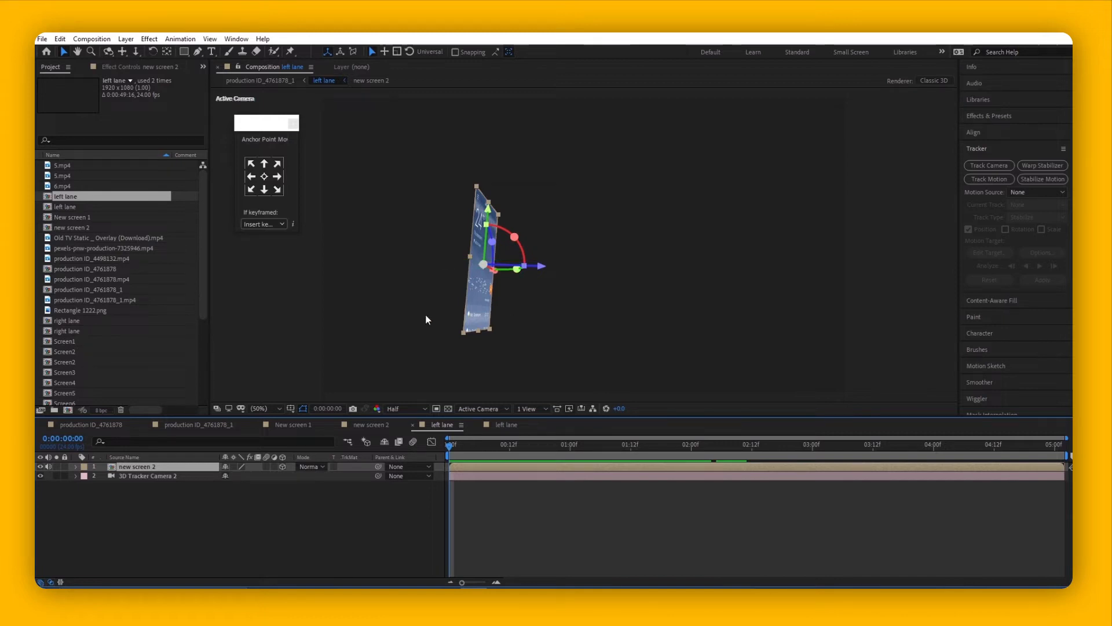
pyautogui.click(236, 38)
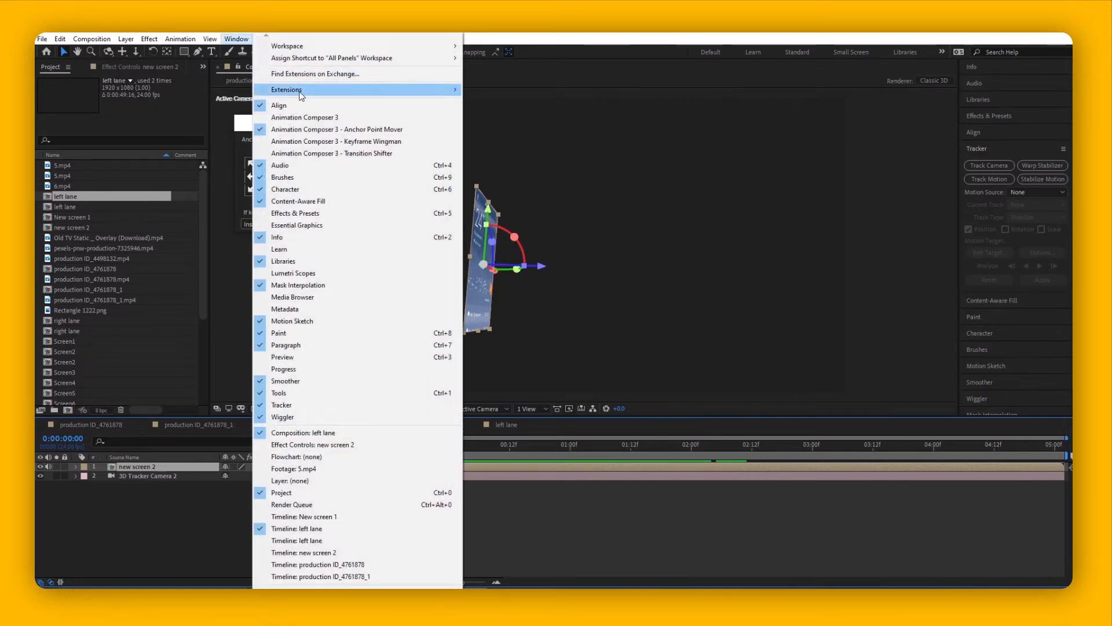
pyautogui.click(312, 120)
pyautogui.click(102, 207)
pyautogui.click(358, 227)
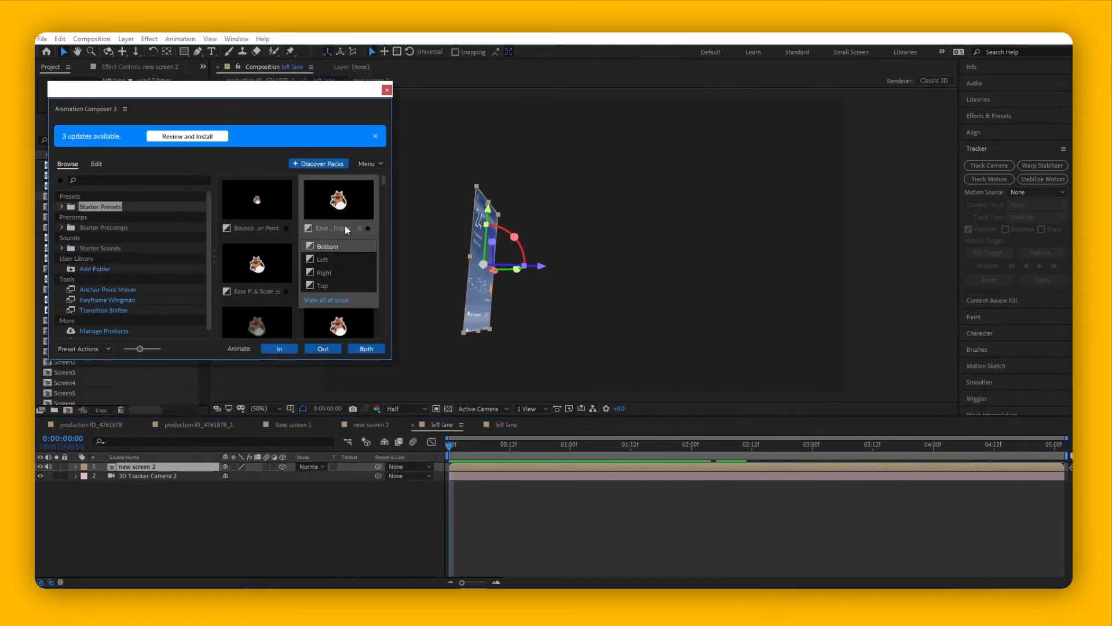
pyautogui.click(323, 285)
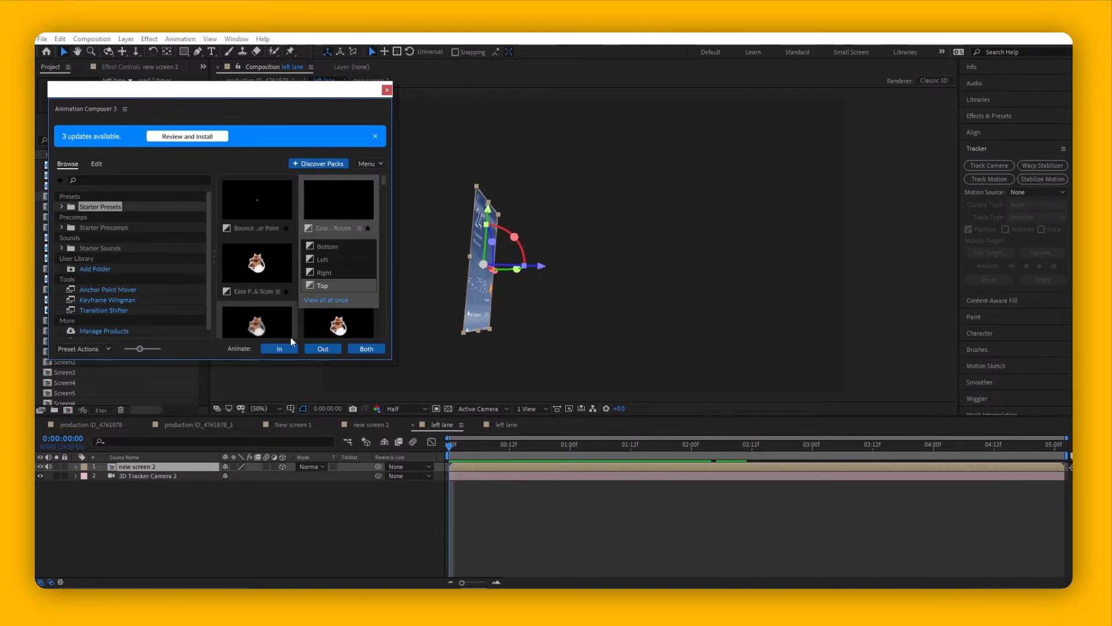
pyautogui.click(279, 348)
# Step: Set the Ease Position & Rotate preset's Angle to 0 and preview the entrance from the first frame
pyautogui.moveTo(446, 446); pyautogui.dragTo(490, 458)
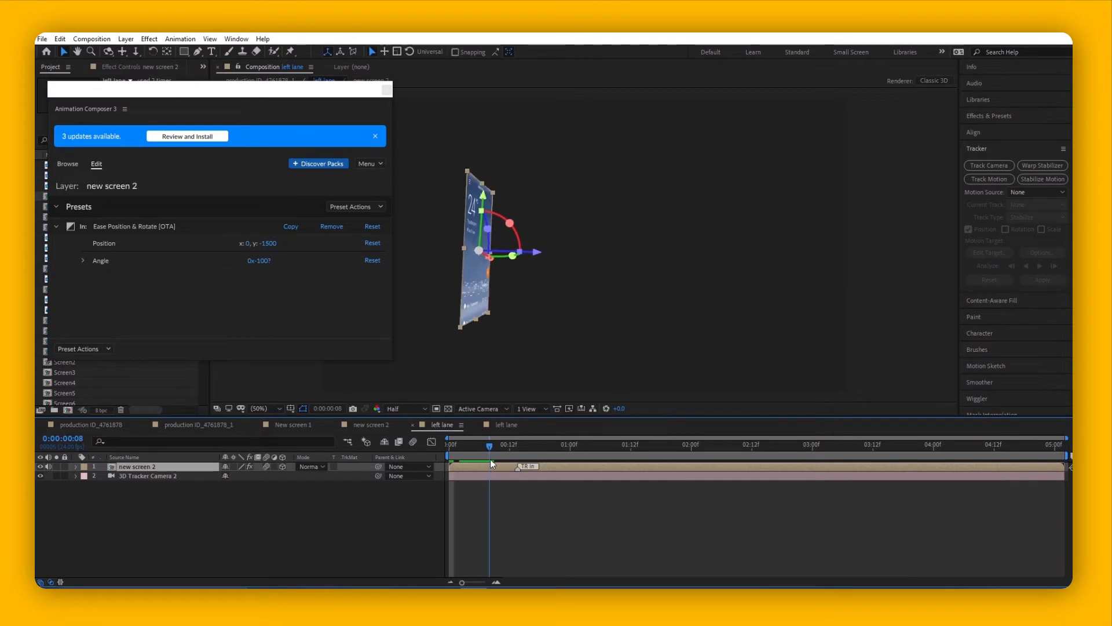
pyautogui.click(260, 261)
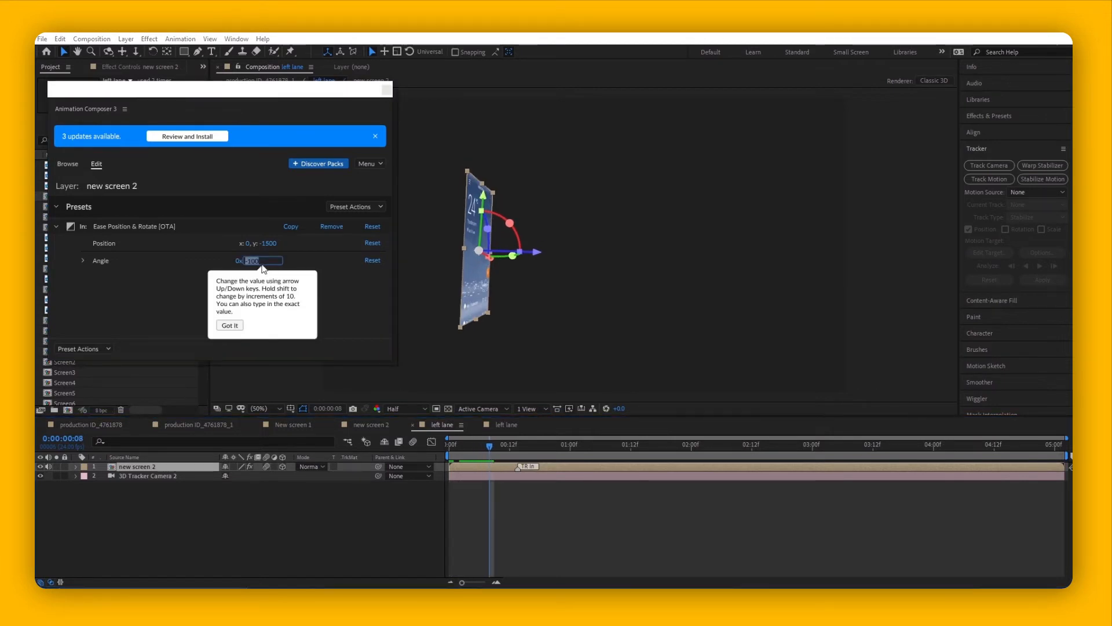
pyautogui.write('0')
pyautogui.press('Return')
pyautogui.click(429, 482)
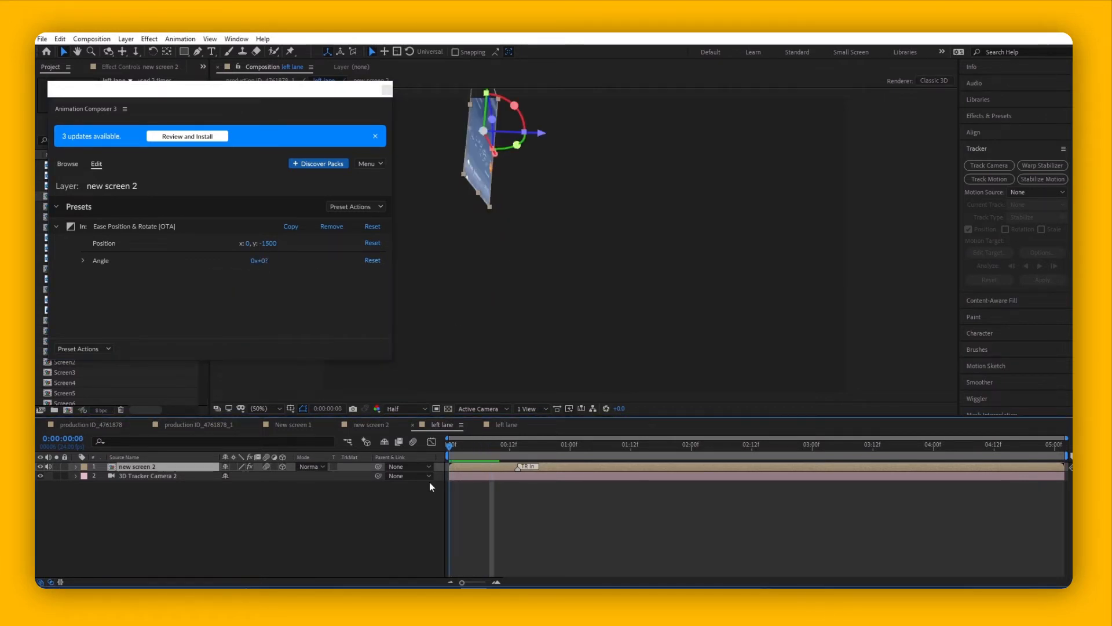
pyautogui.press('Home')
pyautogui.press('space')
pyautogui.press('space')
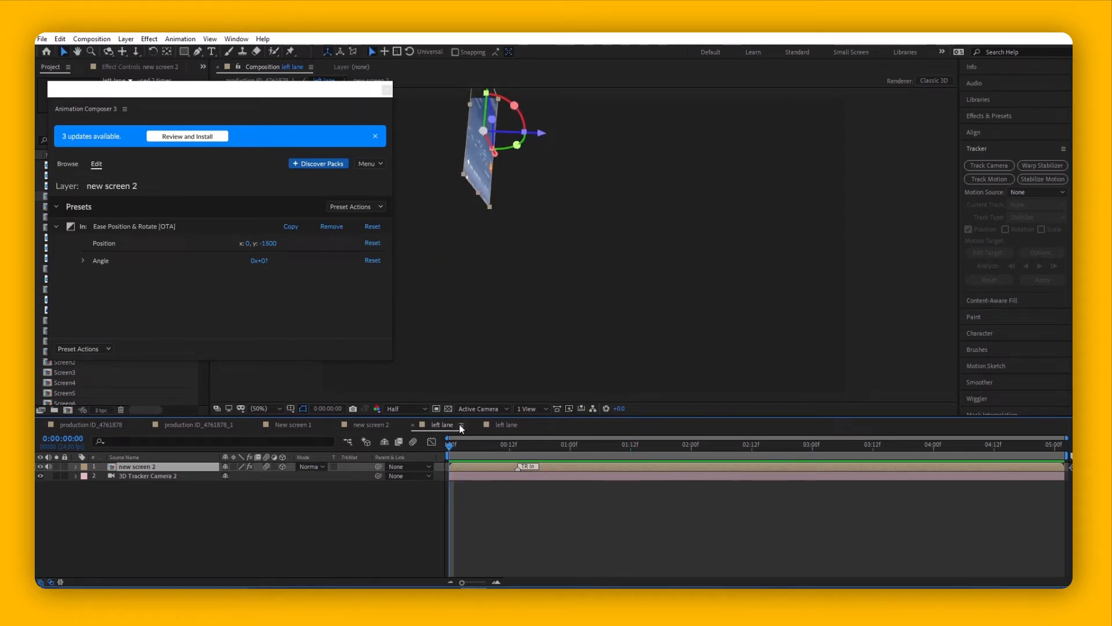
# Step: Open the right lane composition, and add the Gaussian Blur & Fade Eased In animation to new screen 2 in left lane
pyautogui.click(234, 426)
pyautogui.doubleClick(181, 472)
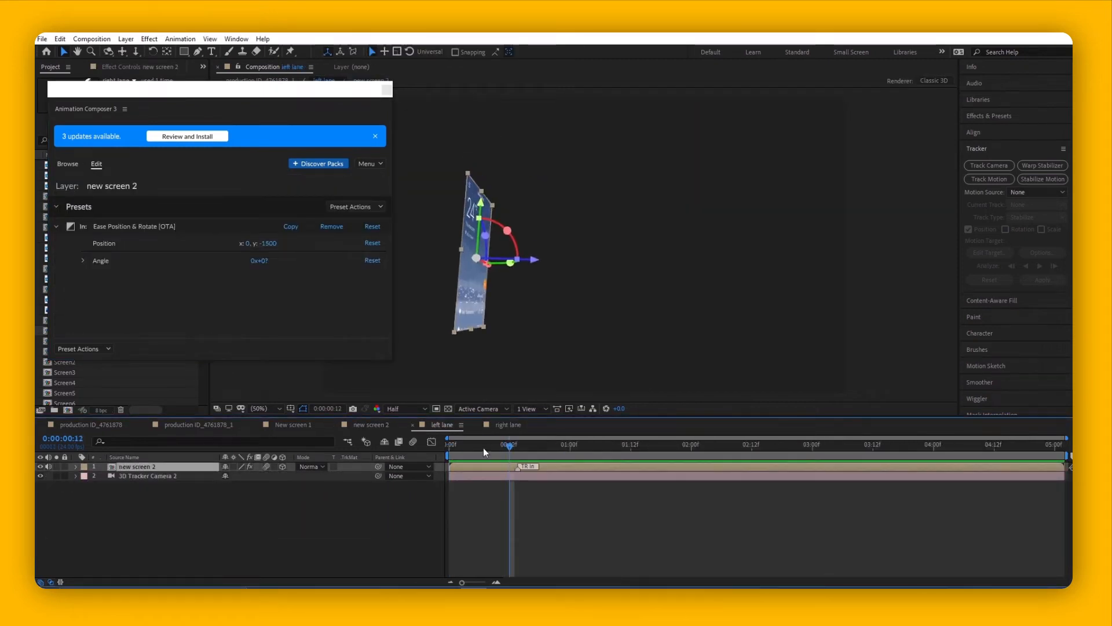
pyautogui.press('Home')
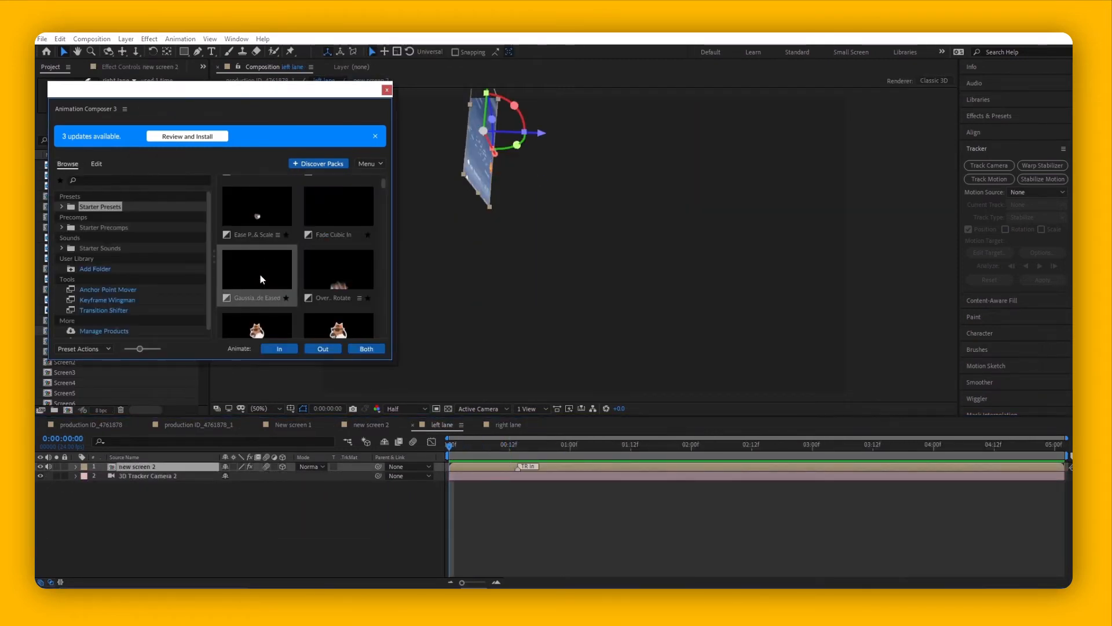
pyautogui.click(281, 347)
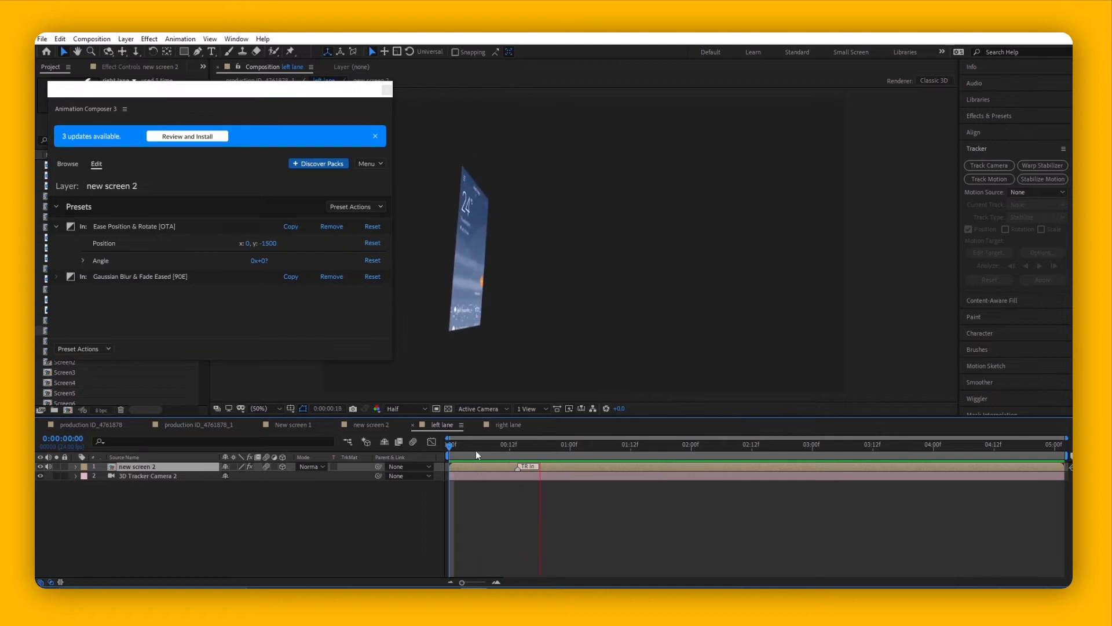
pyautogui.moveTo(475, 451); pyautogui.dragTo(544, 463)
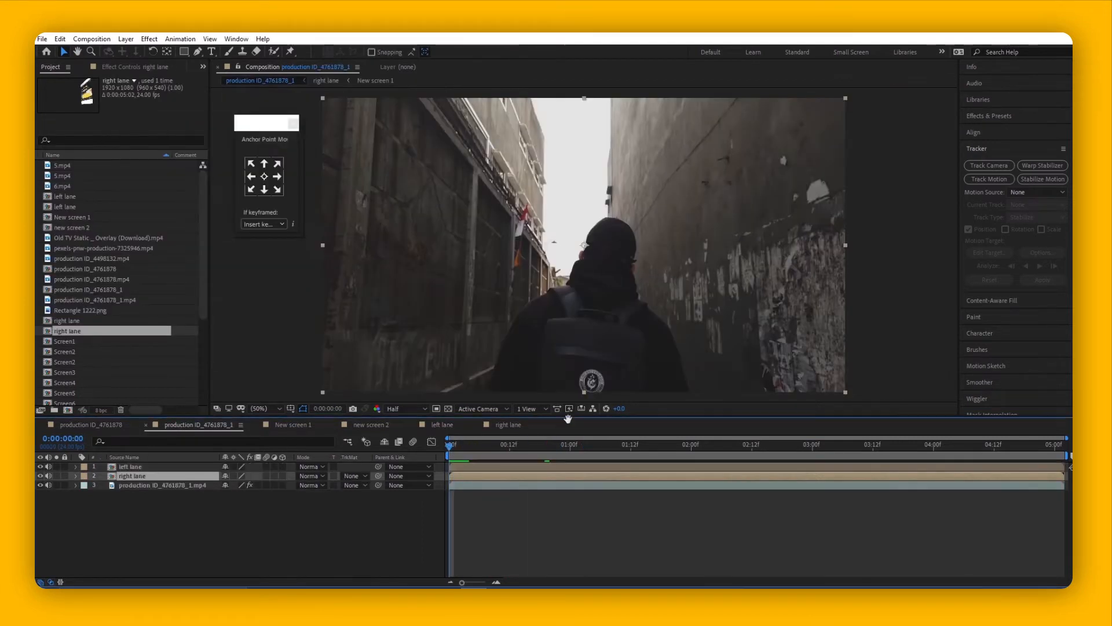
# Step: Preview the screen entrance animations in the production ID_4761878_1 composition and scrub through its opening frames
pyautogui.press('space')
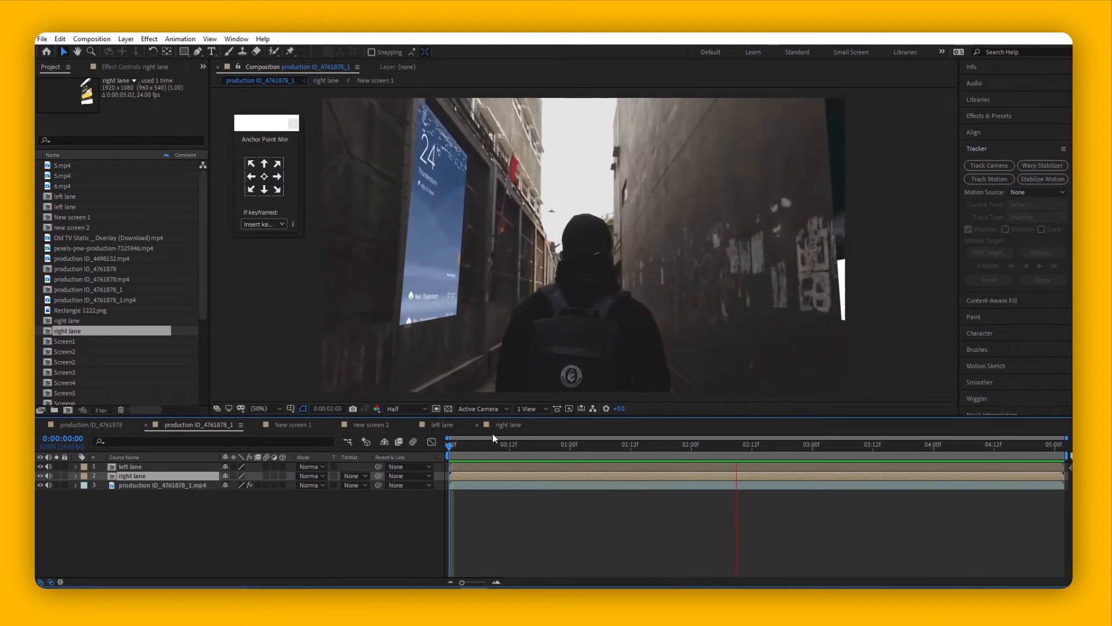
pyautogui.click(446, 448)
pyautogui.moveTo(458, 443); pyautogui.dragTo(494, 457)
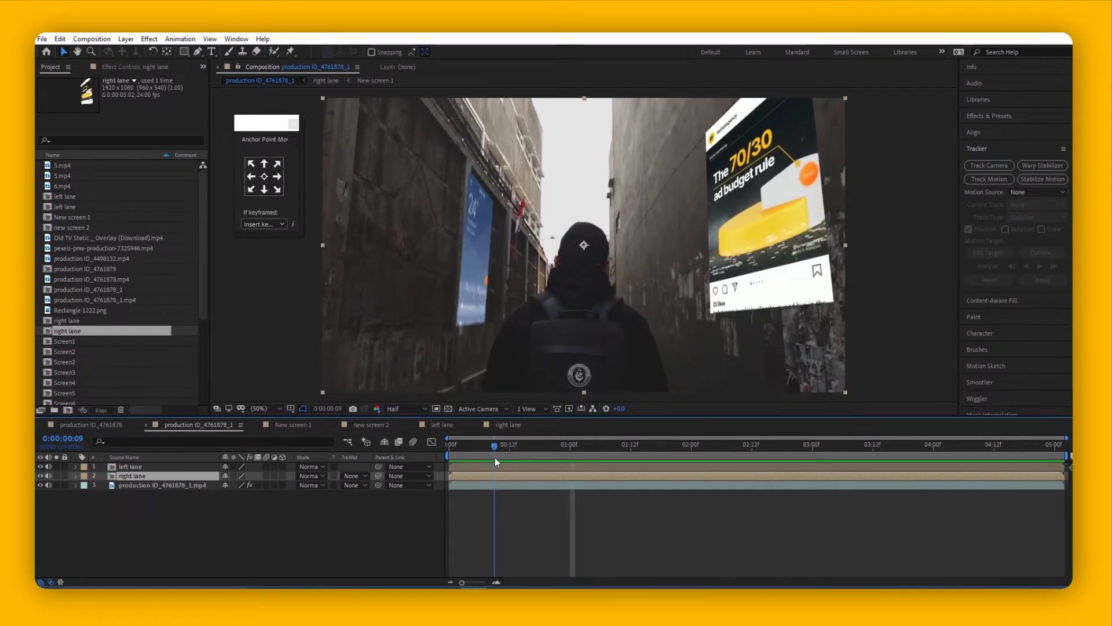
# Step: Set the right lane layer's opacity to 90% and duplicate the layer
pyautogui.press('t')
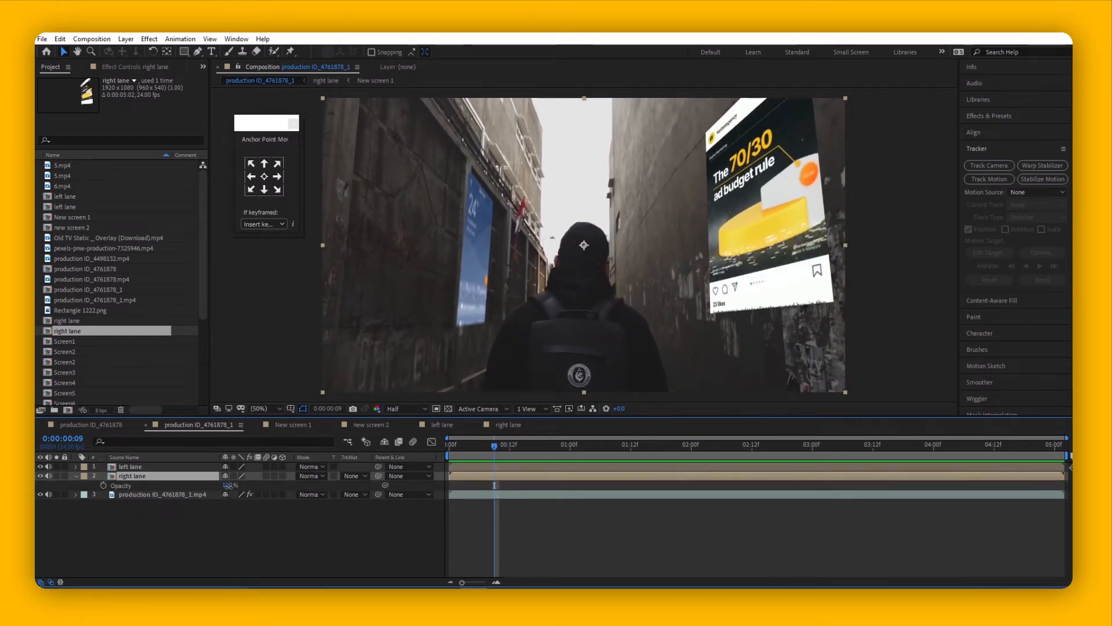
pyautogui.moveTo(227, 485); pyautogui.dragTo(223, 487)
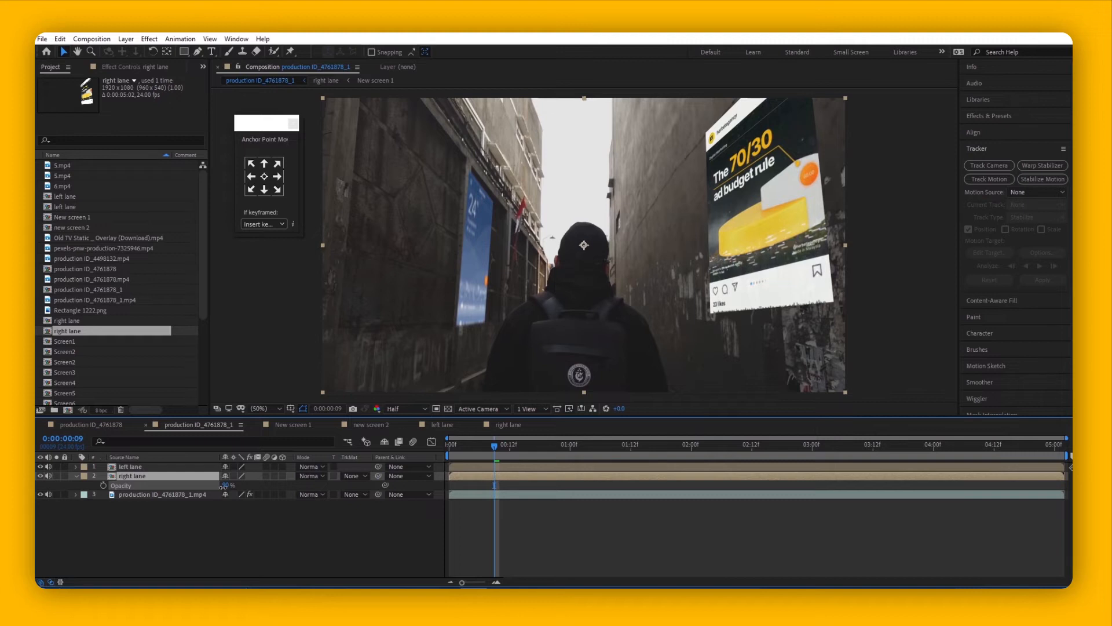
pyautogui.hotkey('ctrl', 'd')
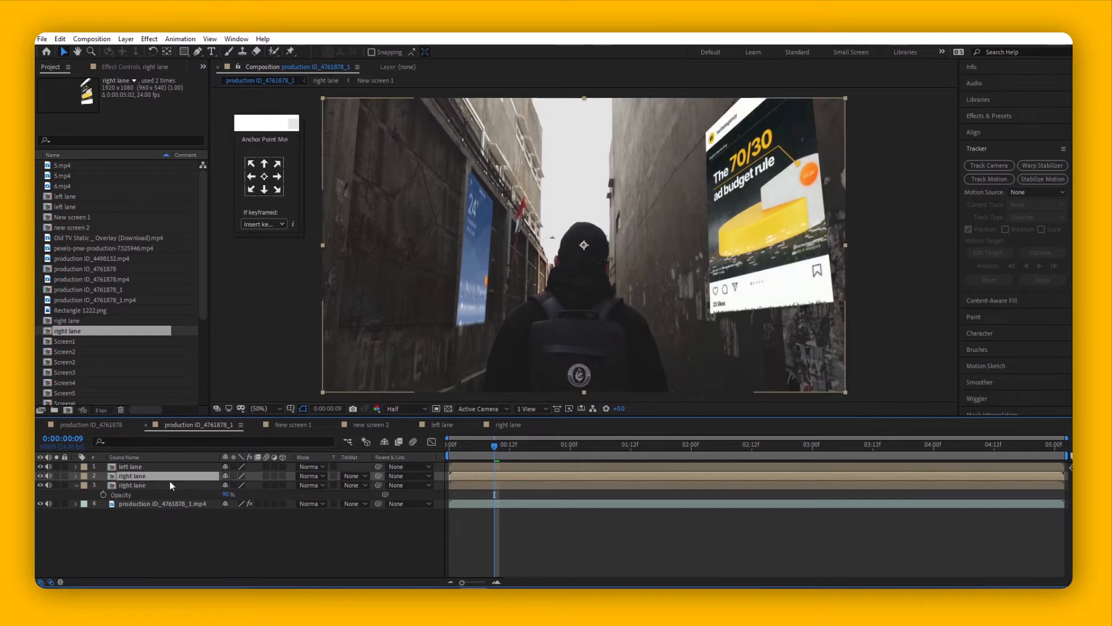
# Step: Paste the copied screen effects, from Directional Blur and Lumetri Color through Noise and Venetian Blinds, onto the upper right lane layer
pyautogui.hotkey('ctrl', 'v')
pyautogui.moveTo(472, 446); pyautogui.dragTo(513, 465)
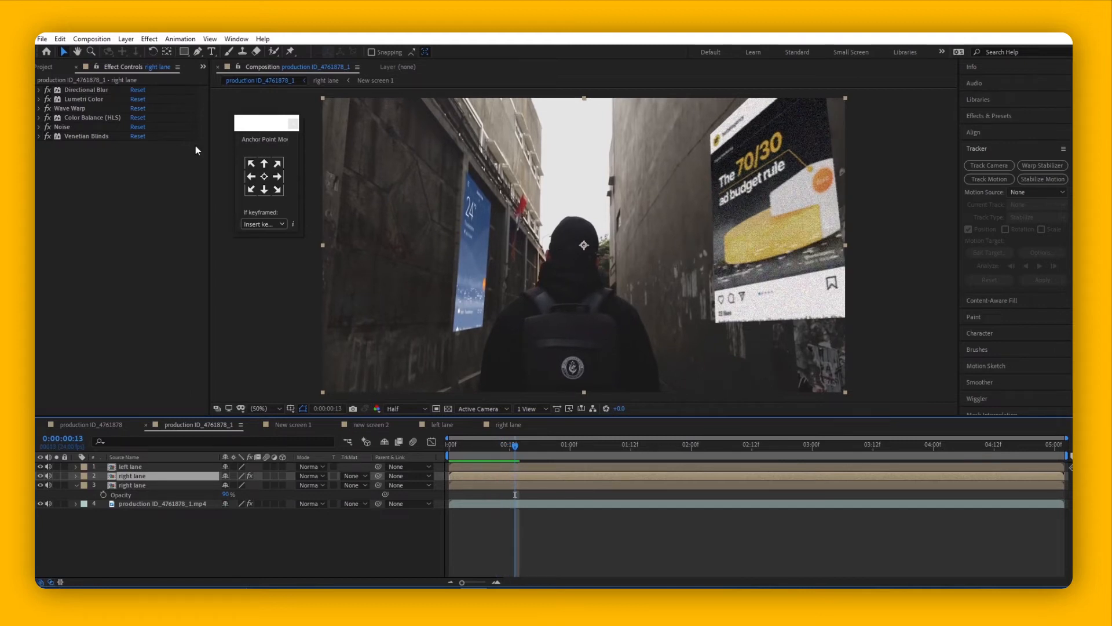
# Step: Try a Directional Blur direction of about -130° on the upper right lane layer and undo the change
pyautogui.click(40, 90)
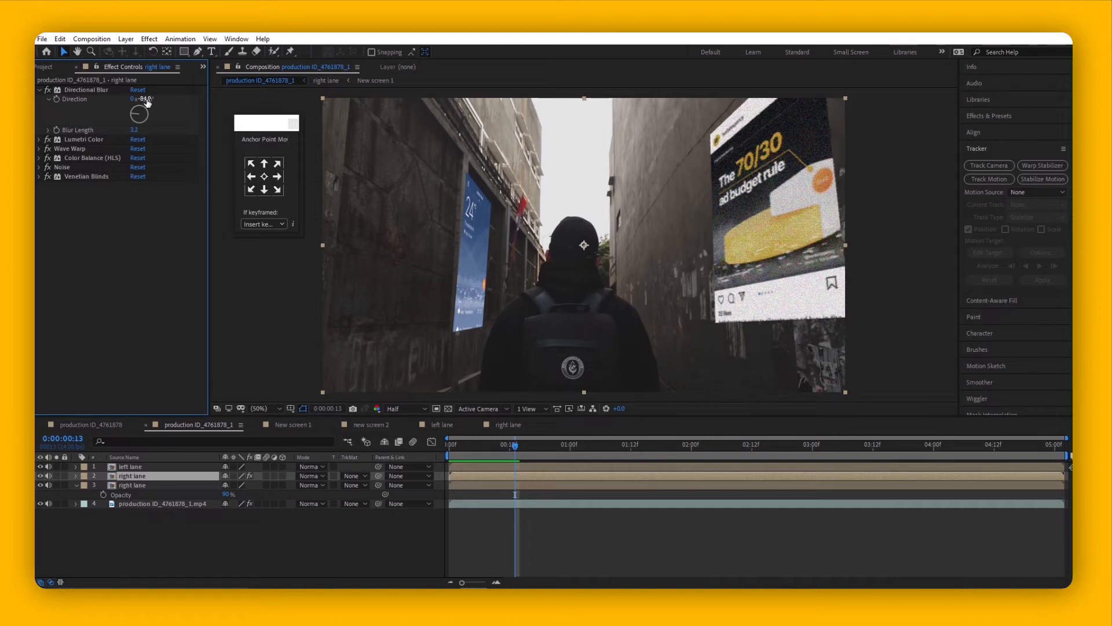
pyautogui.moveTo(147, 100); pyautogui.dragTo(92, 92)
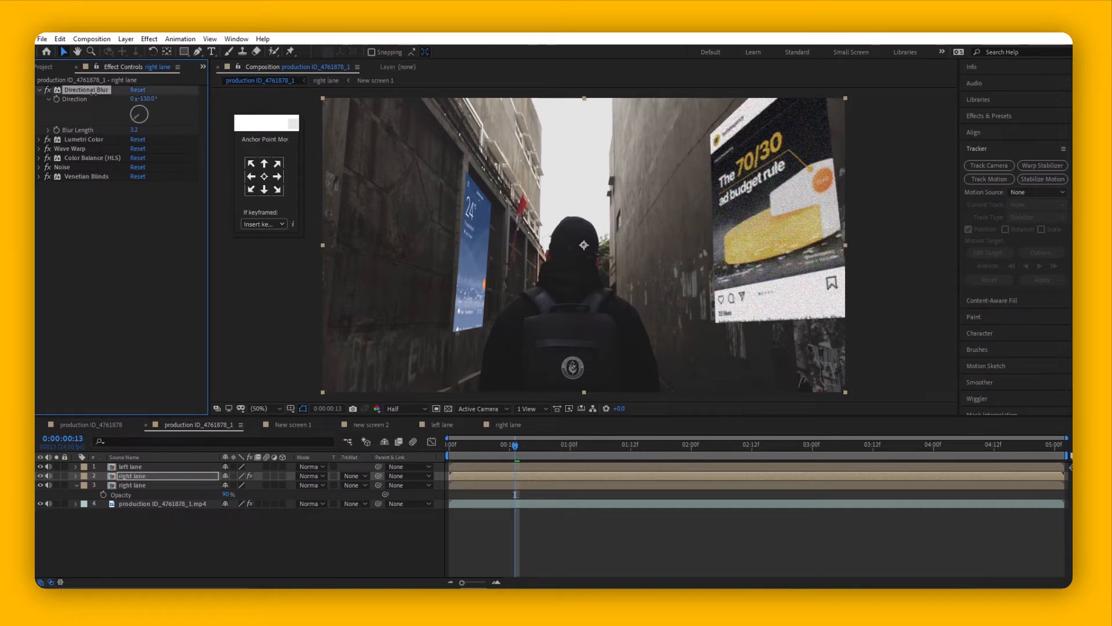
pyautogui.hotkey('ctrl', 'z')
# Step: Examine the upper right lane layer's Wave Warp, Noise and Venetian Blinds settings, and preview their look over the opening frames
pyautogui.click(39, 148)
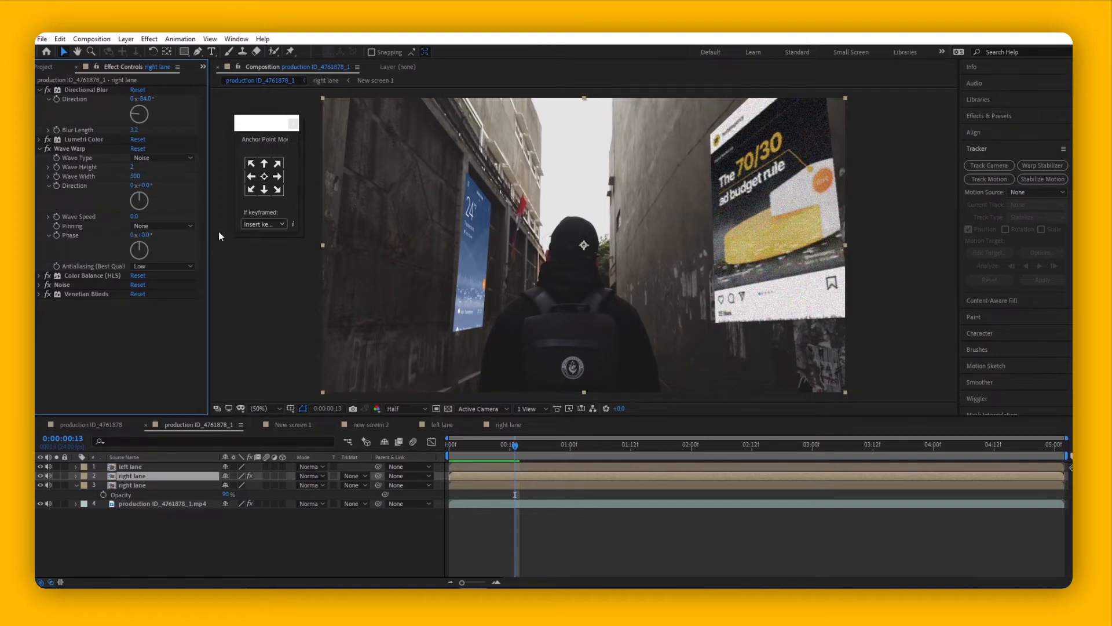
pyautogui.moveTo(468, 443); pyautogui.dragTo(505, 467)
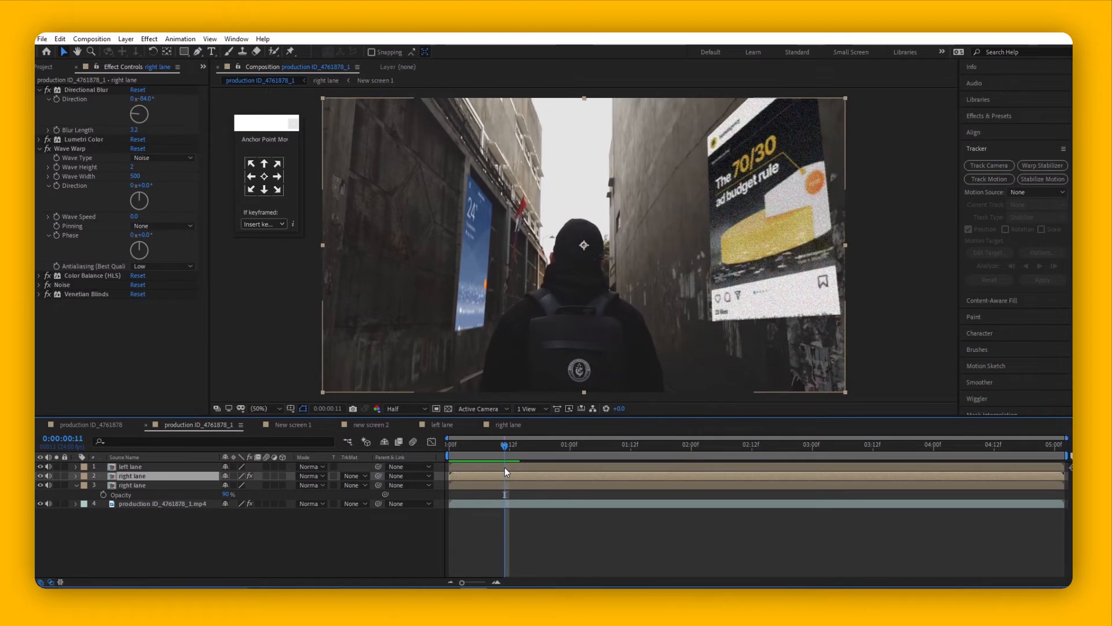
pyautogui.press('pagedown')
pyautogui.press('pagedown')
pyautogui.click(41, 285)
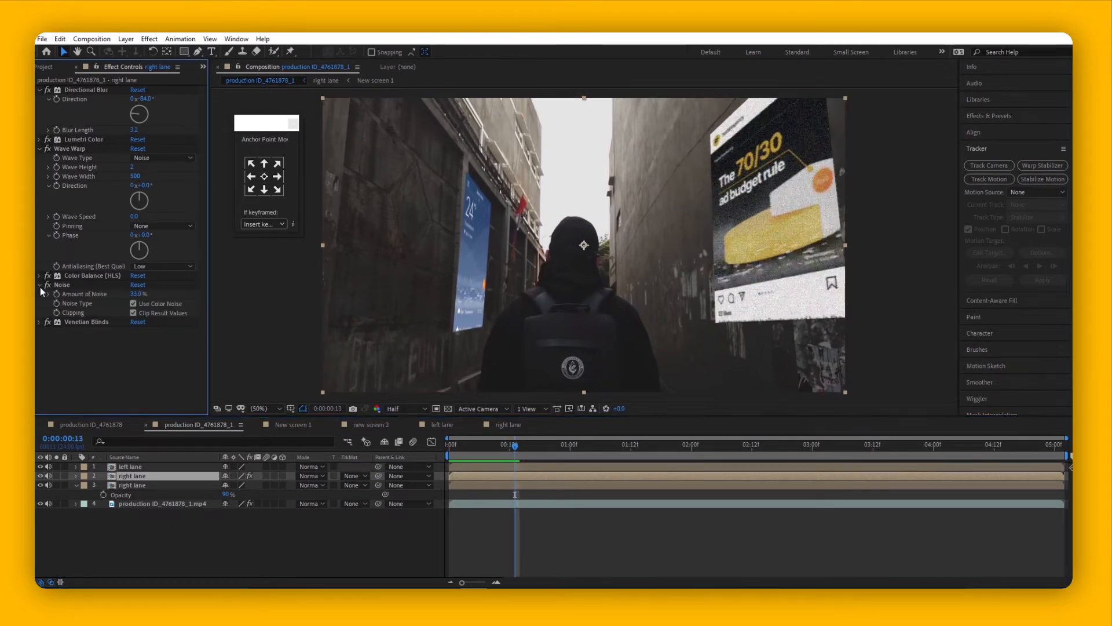
pyautogui.click(39, 284)
pyautogui.click(41, 295)
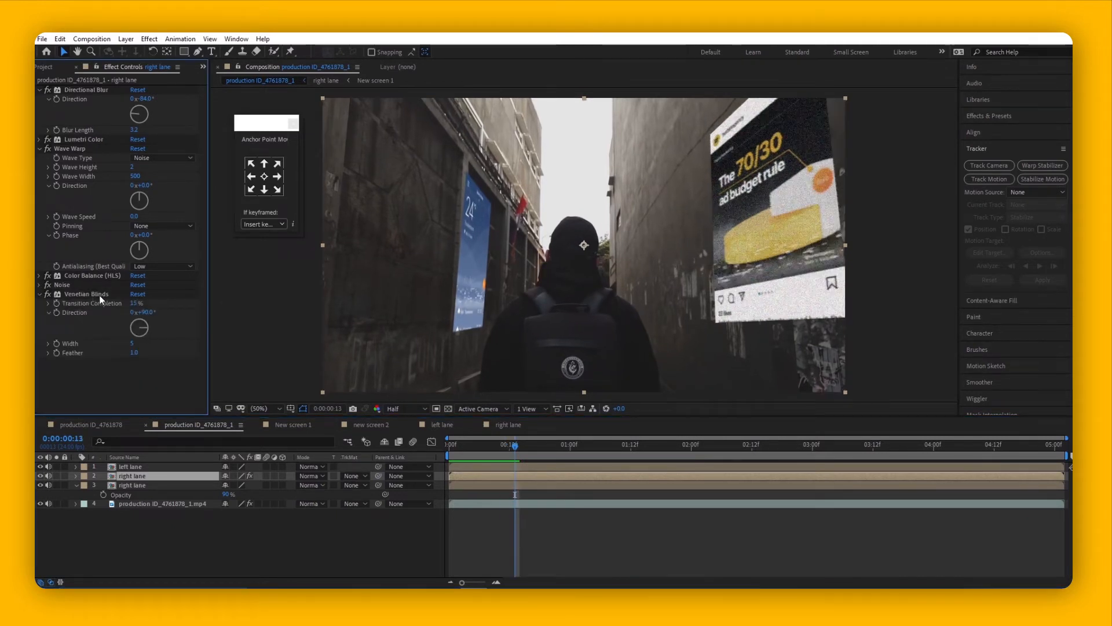
pyautogui.click(137, 303)
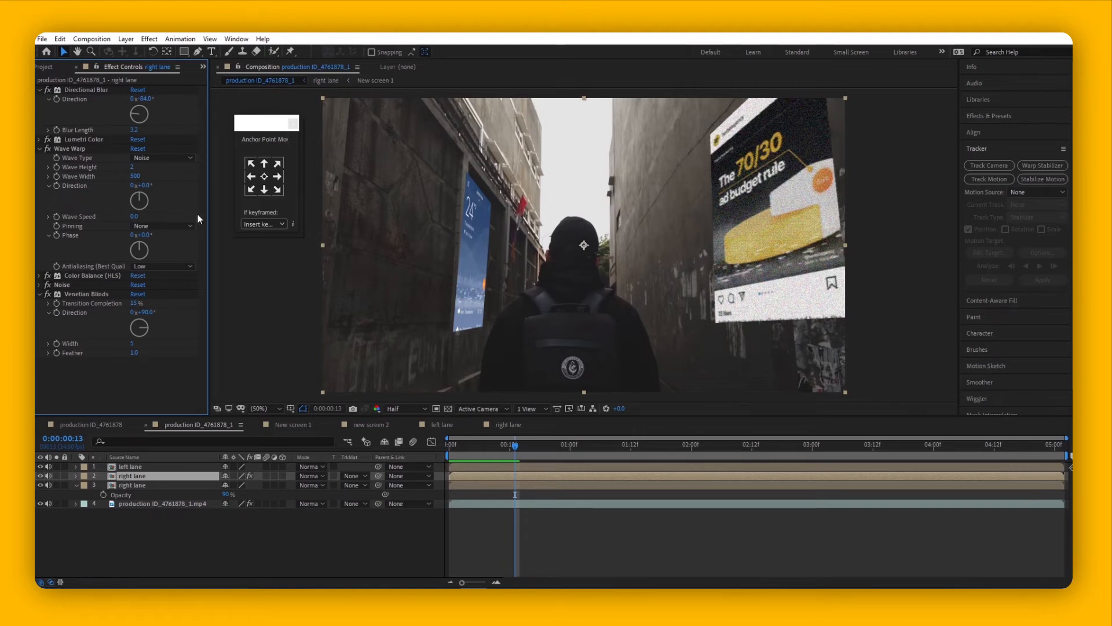
pyautogui.moveTo(473, 448)
pyautogui.mouseDown()
pyautogui.moveTo(454, 449)
pyautogui.moveTo(488, 449)
pyautogui.mouseUp()
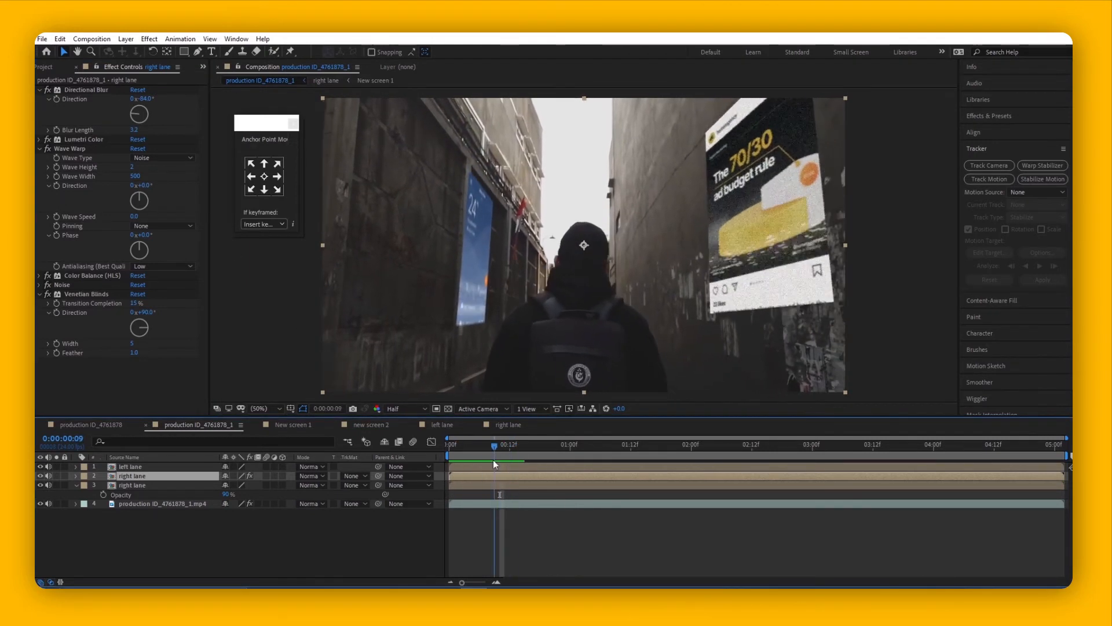
pyautogui.press('space')
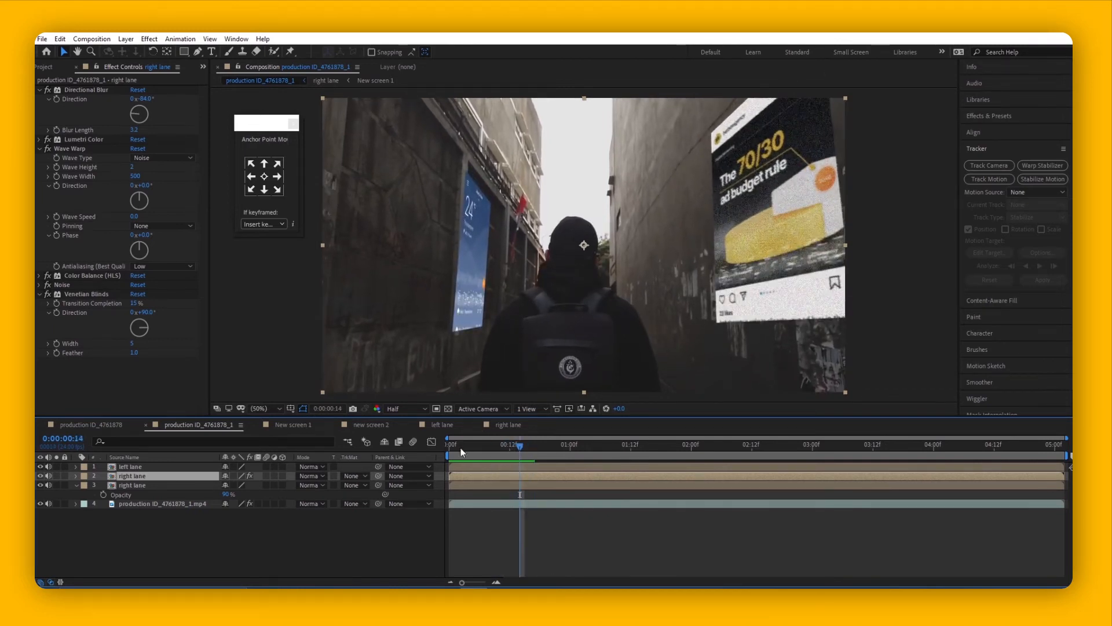
pyautogui.moveTo(460, 447); pyautogui.dragTo(515, 447)
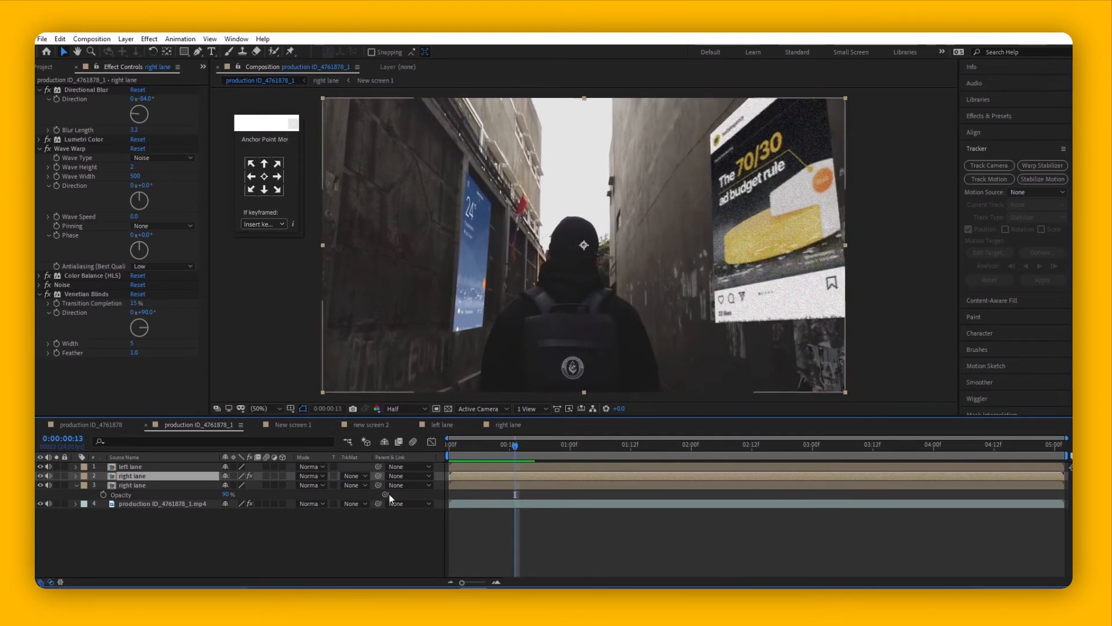
# Step: Paste the Glow effect onto the lower right lane layer, with Glow Threshold about 78% and Glow Radius 78
pyautogui.click(146, 485)
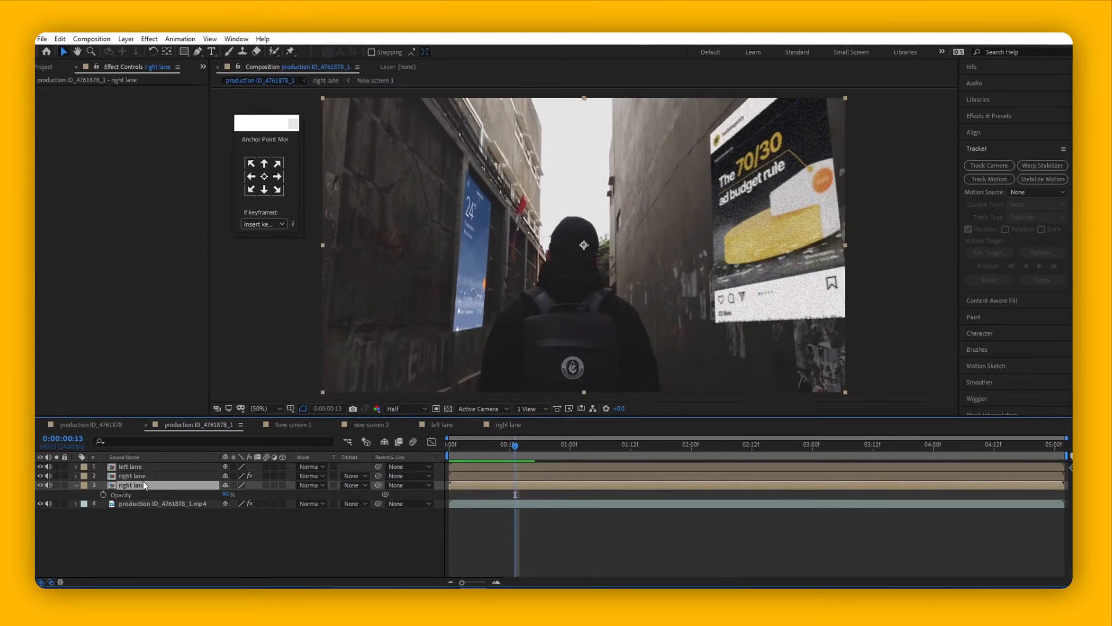
pyautogui.click(134, 475)
pyautogui.click(138, 485)
pyautogui.hotkey('ctrl', 'v')
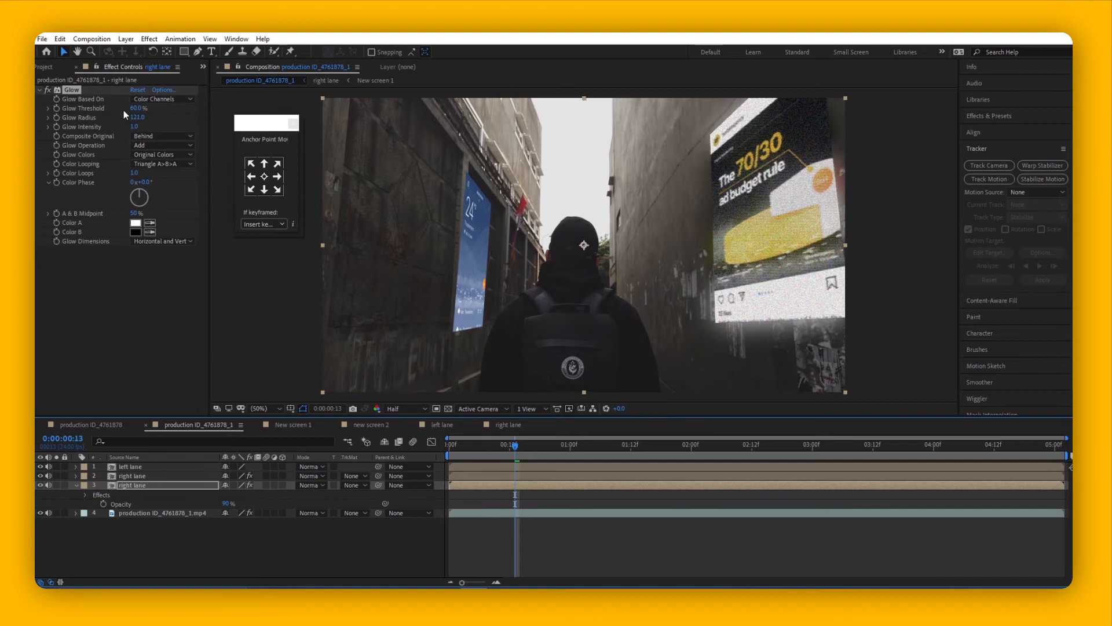
pyautogui.moveTo(132, 109); pyautogui.dragTo(125, 108)
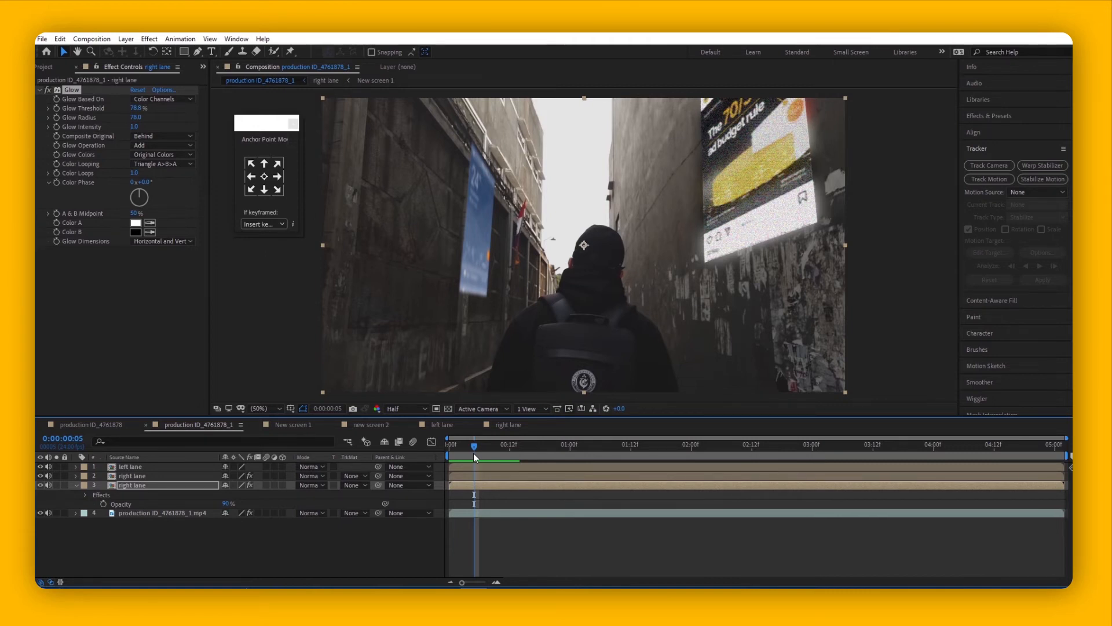
pyautogui.moveTo(474, 453)
pyautogui.mouseDown()
pyautogui.moveTo(446, 452)
pyautogui.moveTo(466, 452)
pyautogui.mouseUp()
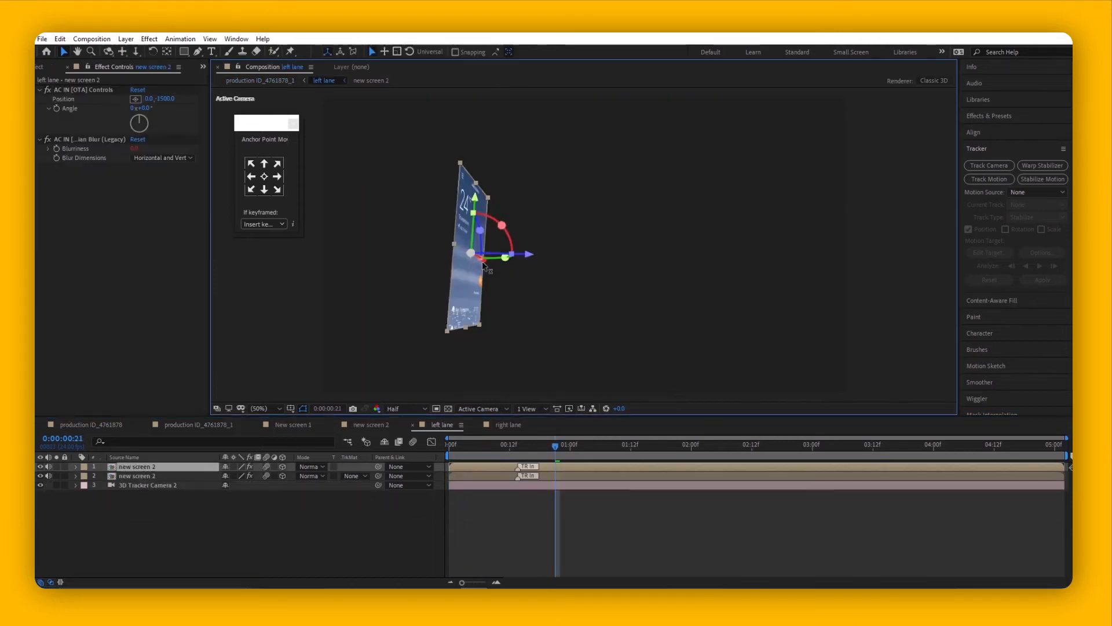
# Step: Position the upper new screen 2 layer in the left lane composition beside the original, nearer the camera along the wall
pyautogui.moveTo(483, 262); pyautogui.dragTo(213, 350)
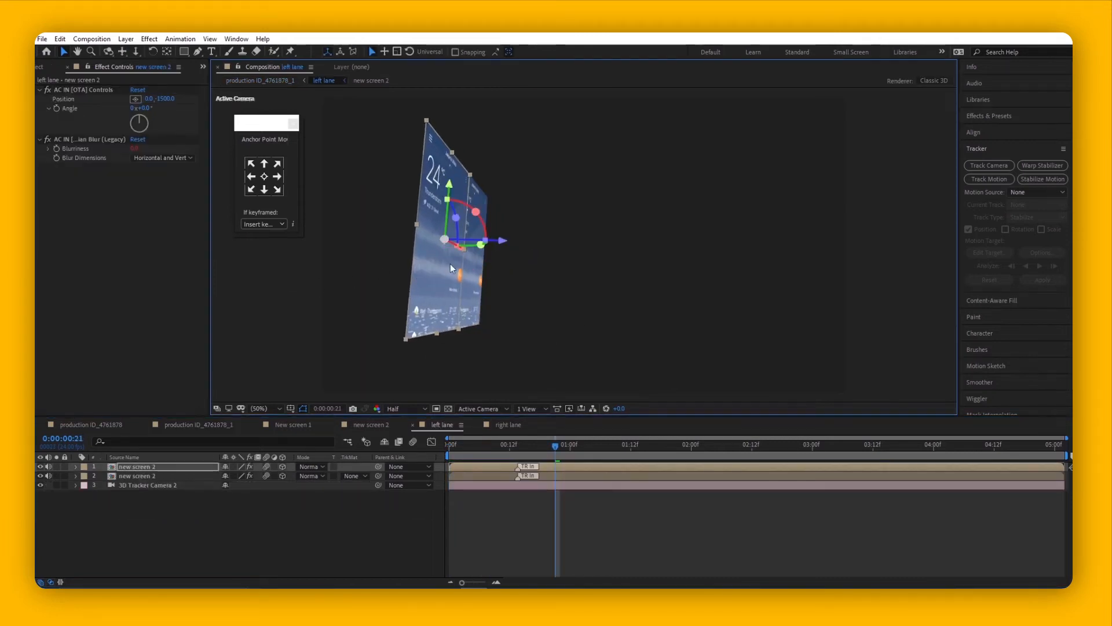
pyautogui.moveTo(464, 251); pyautogui.dragTo(309, 236)
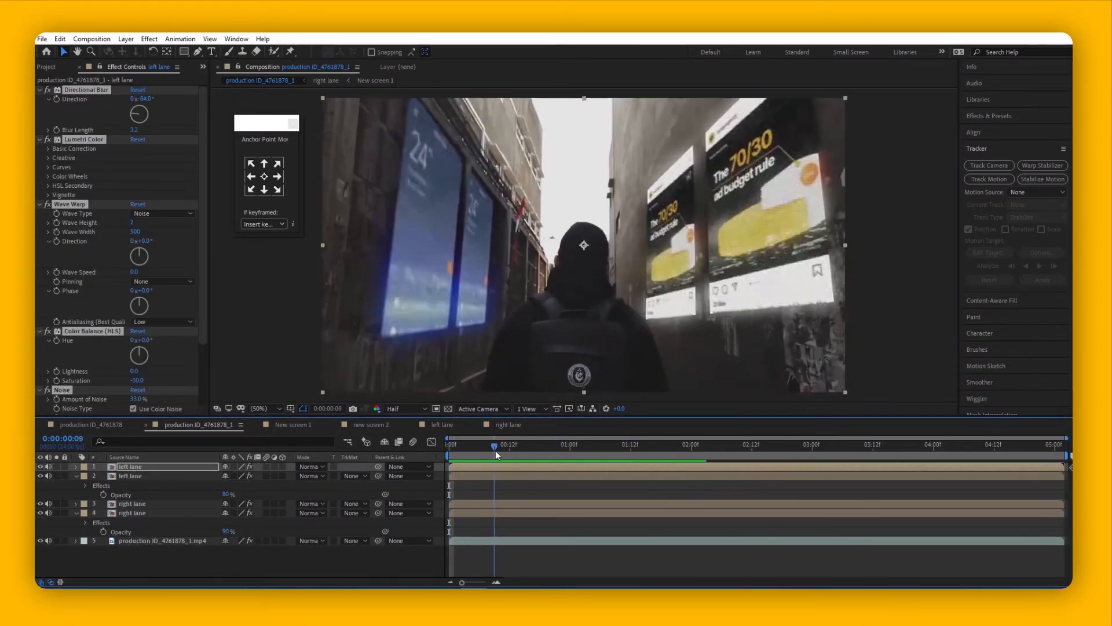
# Step: Preview the glowing left and right screens over the opening frames of the production ID_4761878_1 composition
pyautogui.moveTo(554, 459); pyautogui.dragTo(458, 467)
pyautogui.press('space')
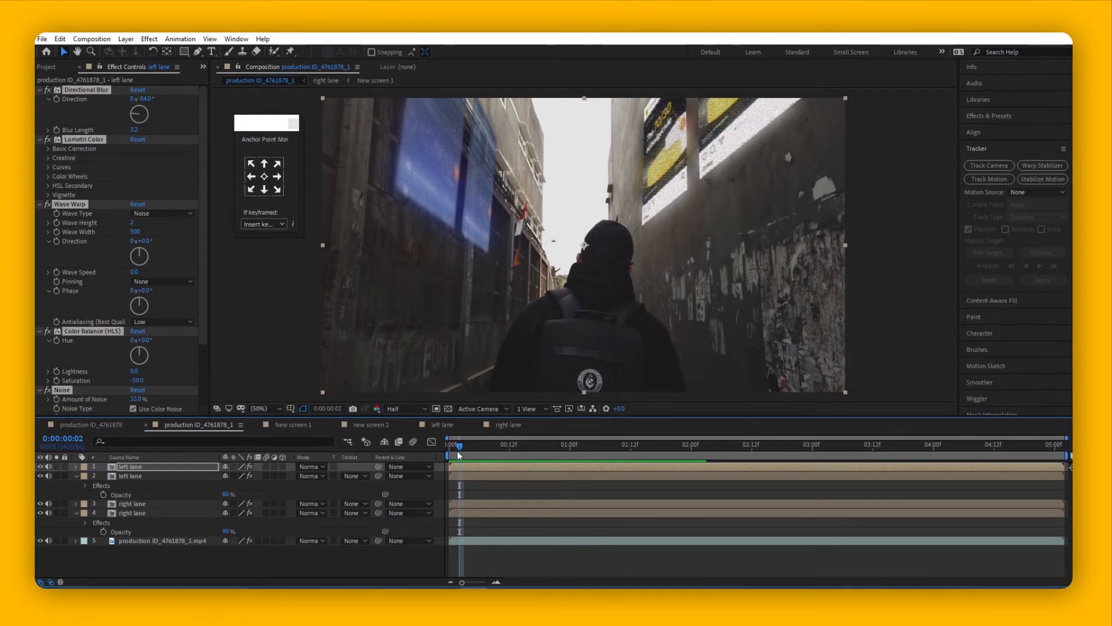
pyautogui.moveTo(457, 450); pyautogui.dragTo(474, 450)
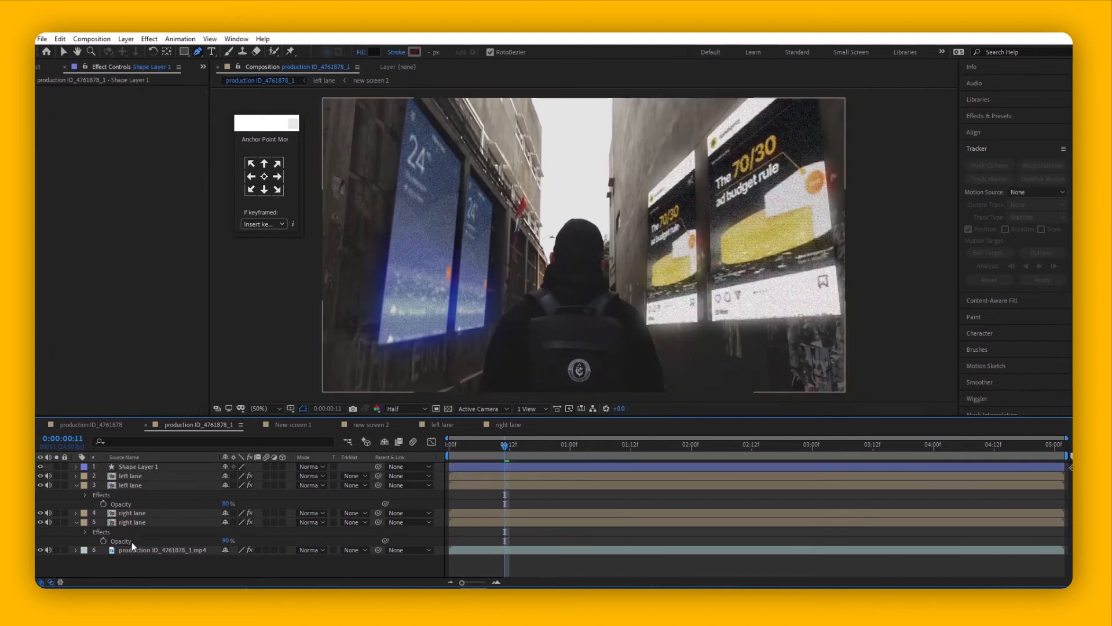
# Step: Create a solid and camera from the 3D Camera Tracker points on the alley's left wall
pyautogui.click(139, 550)
pyautogui.press('v')
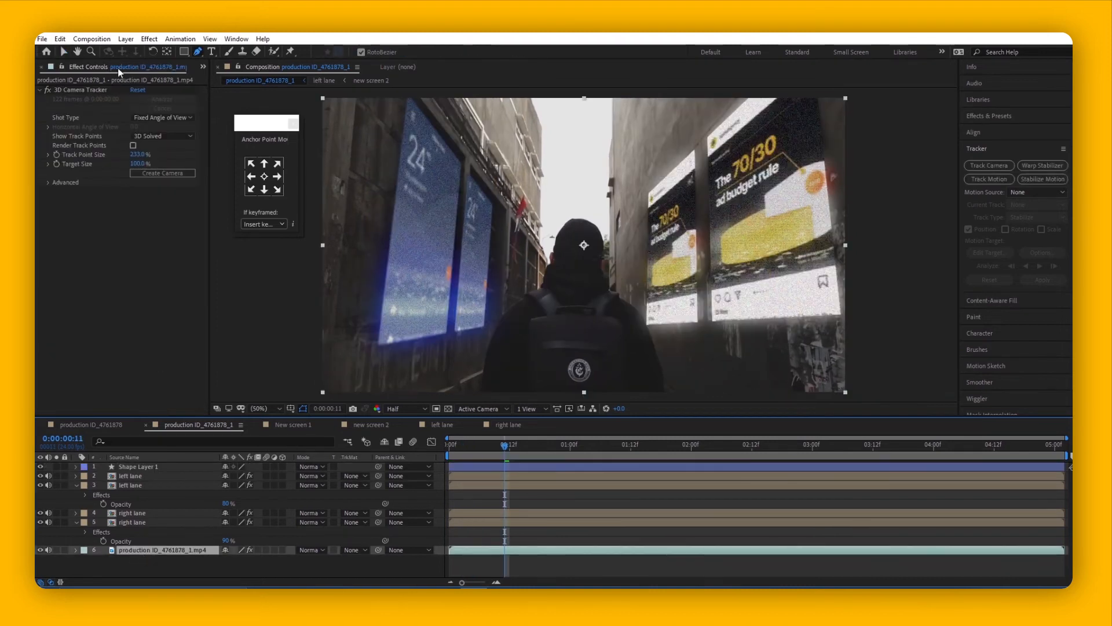
pyautogui.click(436, 262)
pyautogui.rightClick(437, 260)
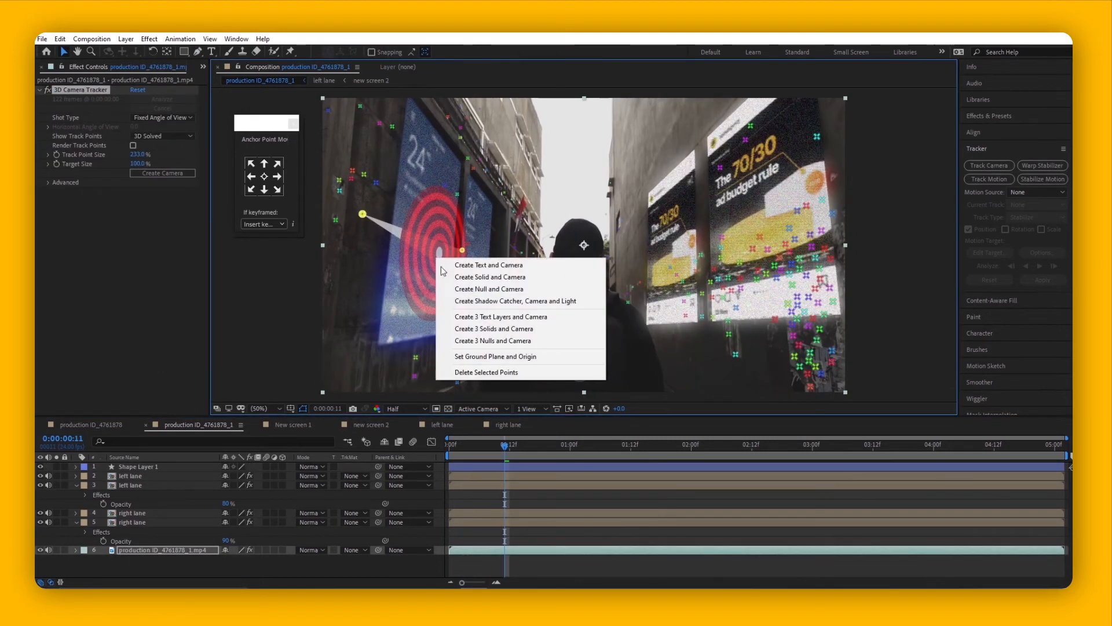
pyautogui.click(531, 281)
# Step: Pre-compose Track Solid 1 as Track Solid 1 Comp 1, leaving all attributes in the main composition, and open the new composition
pyautogui.rightClick(139, 467)
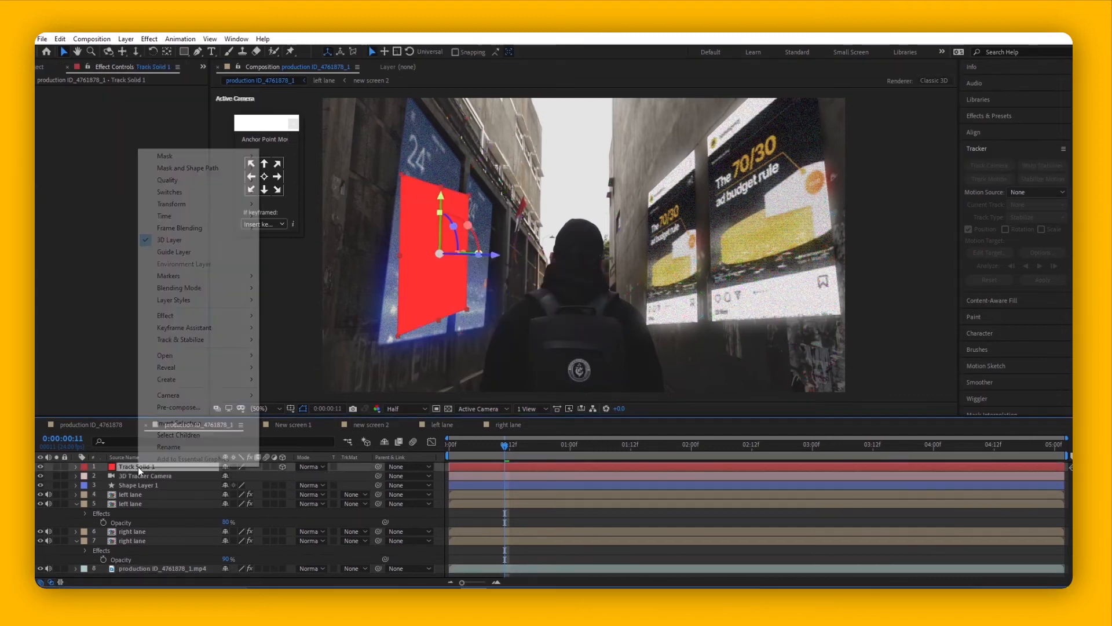
pyautogui.click(183, 408)
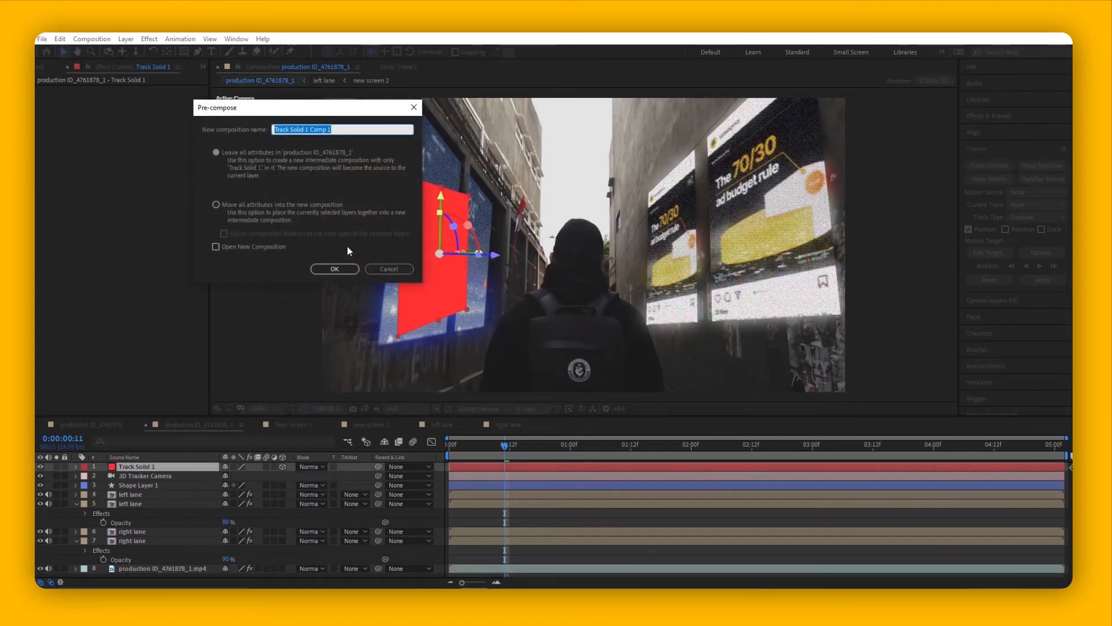
pyautogui.click(335, 268)
pyautogui.doubleClick(151, 467)
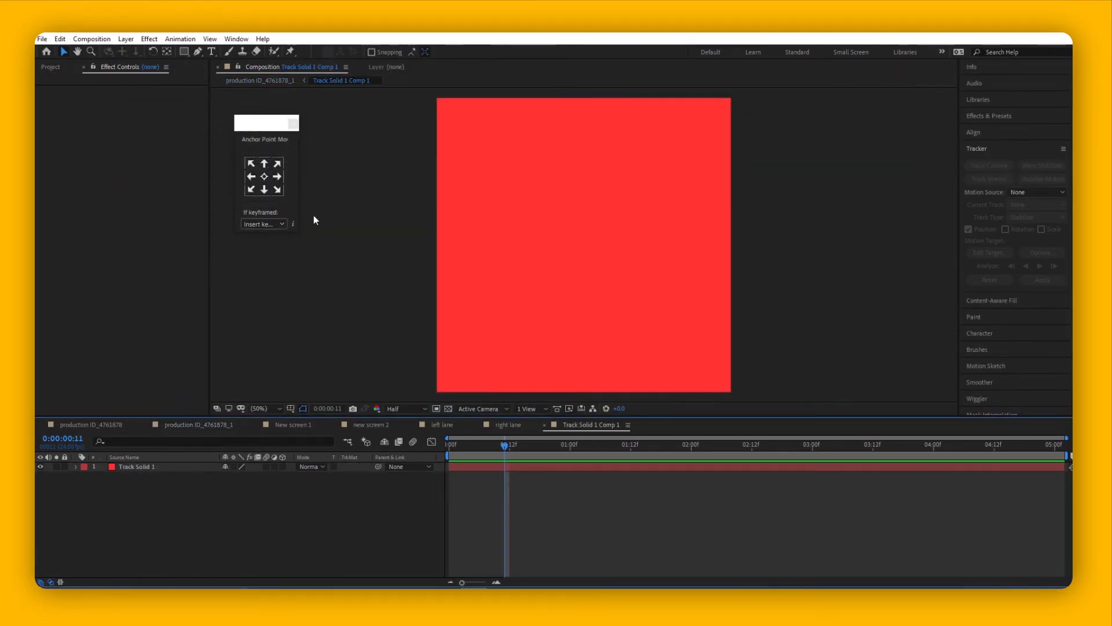
# Step: Widen Track Solid 1 Comp 1 through its composition settings and stretch the red solid to fill it
pyautogui.click(92, 39)
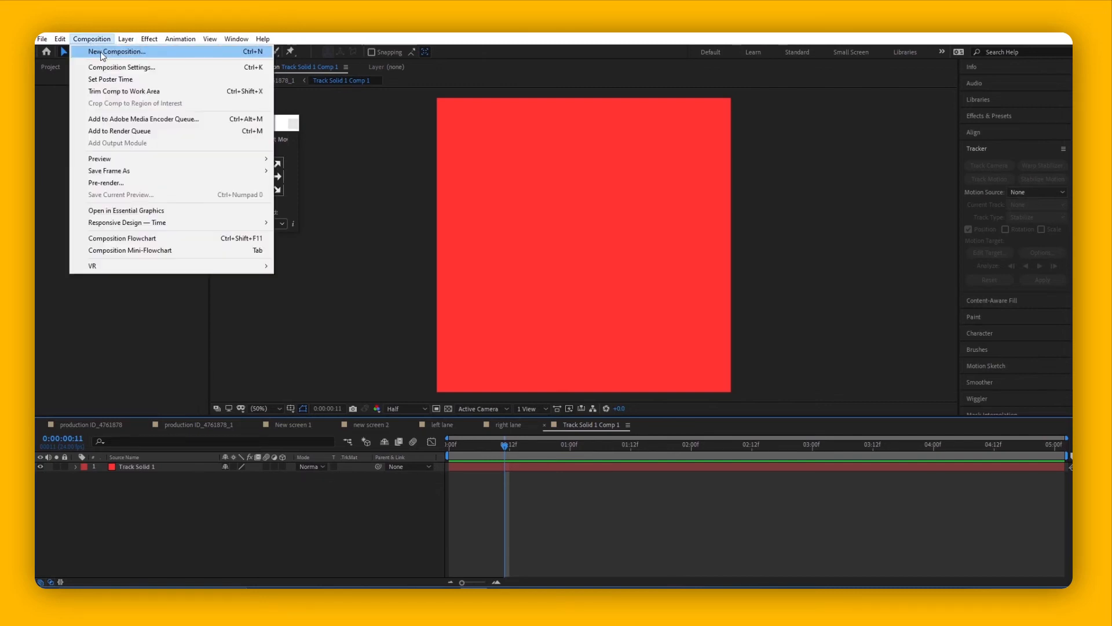
pyautogui.click(136, 68)
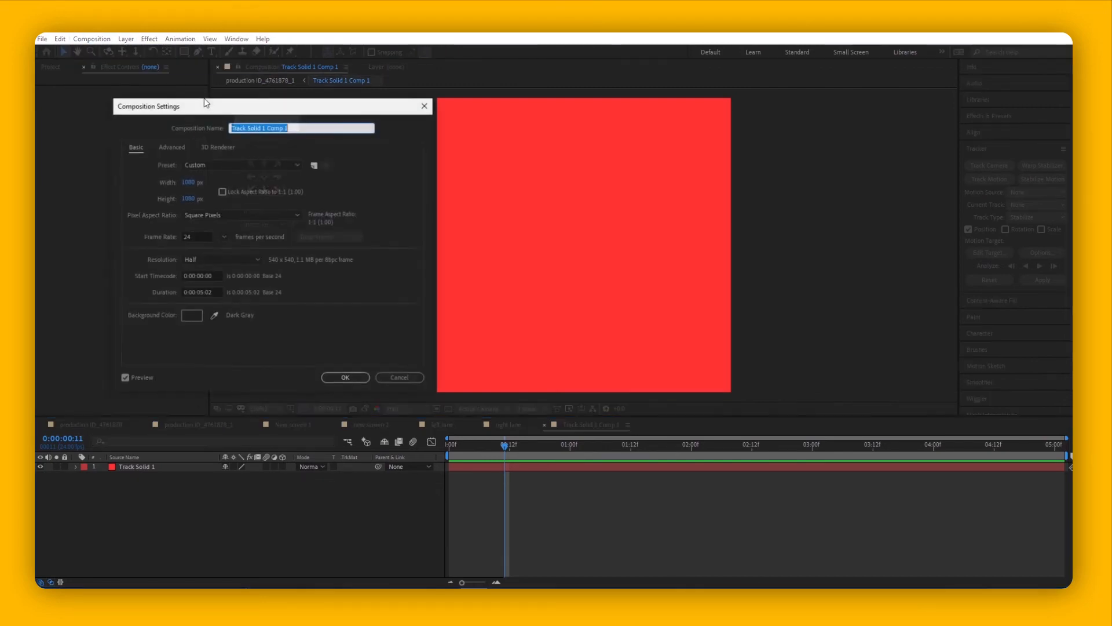
pyautogui.press('Tab')
pyautogui.press('Return')
pyautogui.press(',')
pyautogui.press(',')
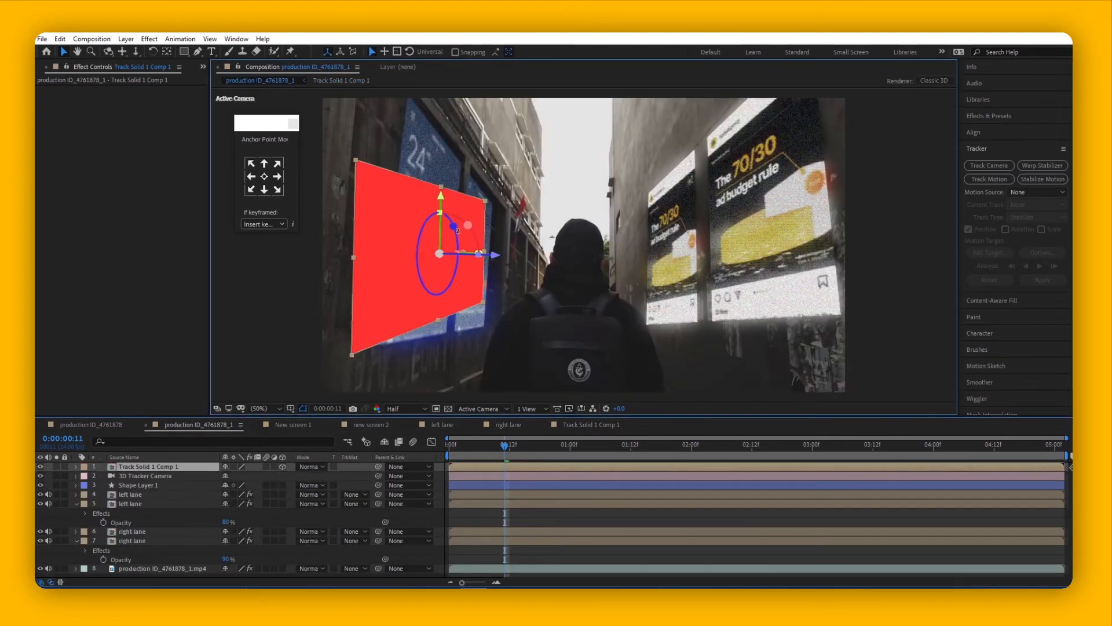
# Step: Enlarge and rotate Track Solid 1 Comp 1 to cover the left wall's screens, and place it directly above the left lane layers
pyautogui.moveTo(449, 244); pyautogui.dragTo(492, 243)
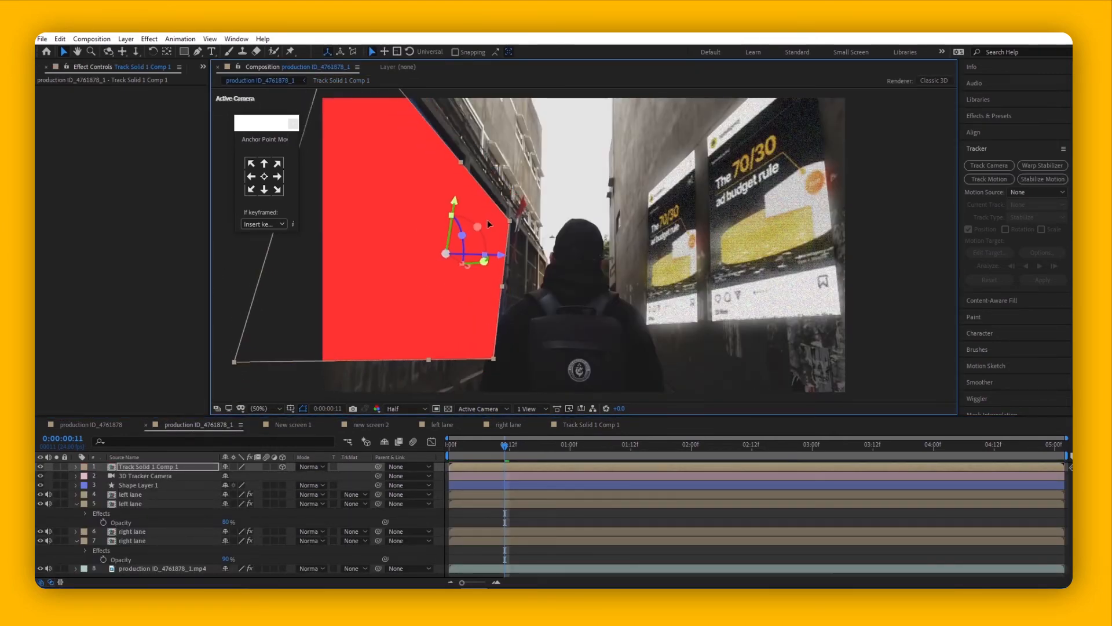
pyautogui.moveTo(148, 466); pyautogui.dragTo(148, 489)
# Step: Apply Gaussian Blur to Track Solid 1 Comp 1 and raise its Blurriness to about 103.4 to soften the edges
pyautogui.hotkey('ctrl', '5')
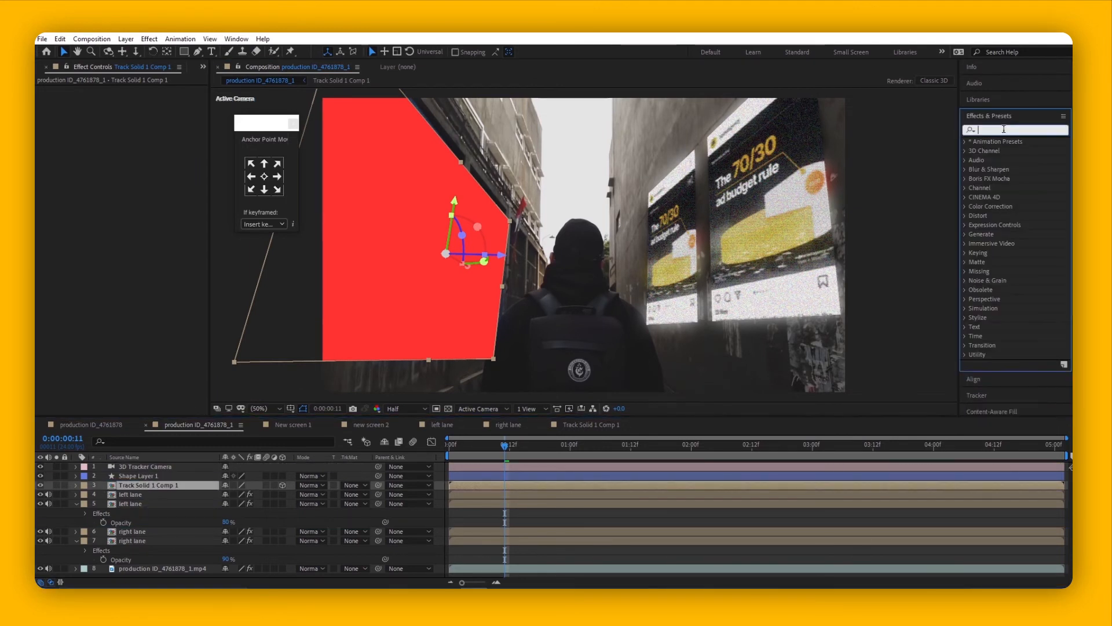
pyautogui.write('gauss')
pyautogui.moveTo(1018, 151); pyautogui.dragTo(392, 104)
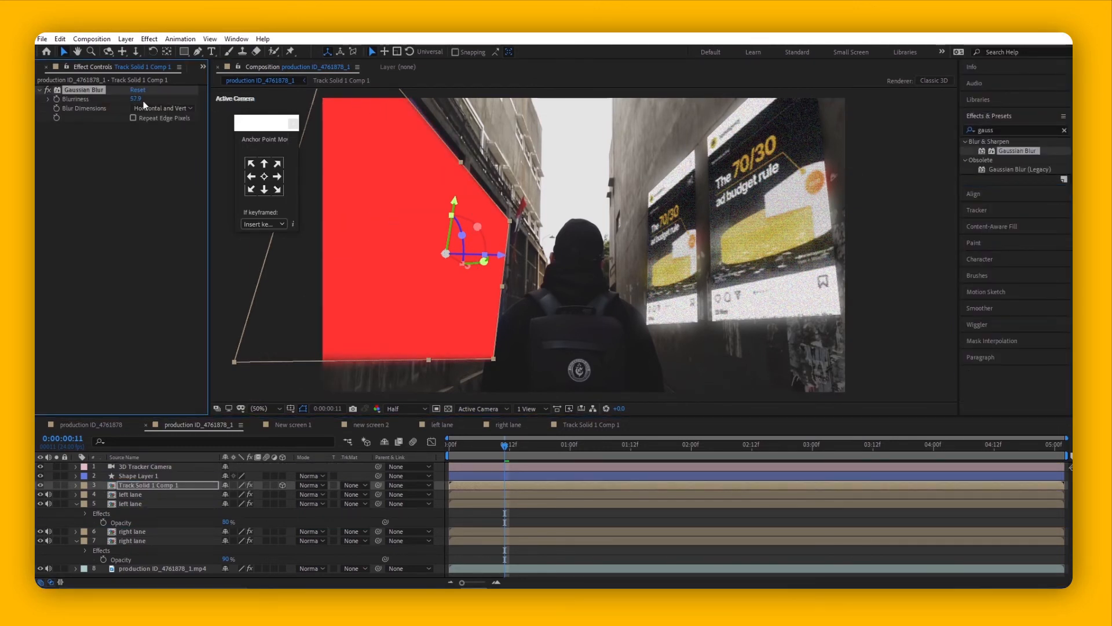
# Step: Set the upper left lane layer's track matte to Alpha Matte "Track Solid 1 Comp 1" and duplicate the matte layer
pyautogui.click(354, 504)
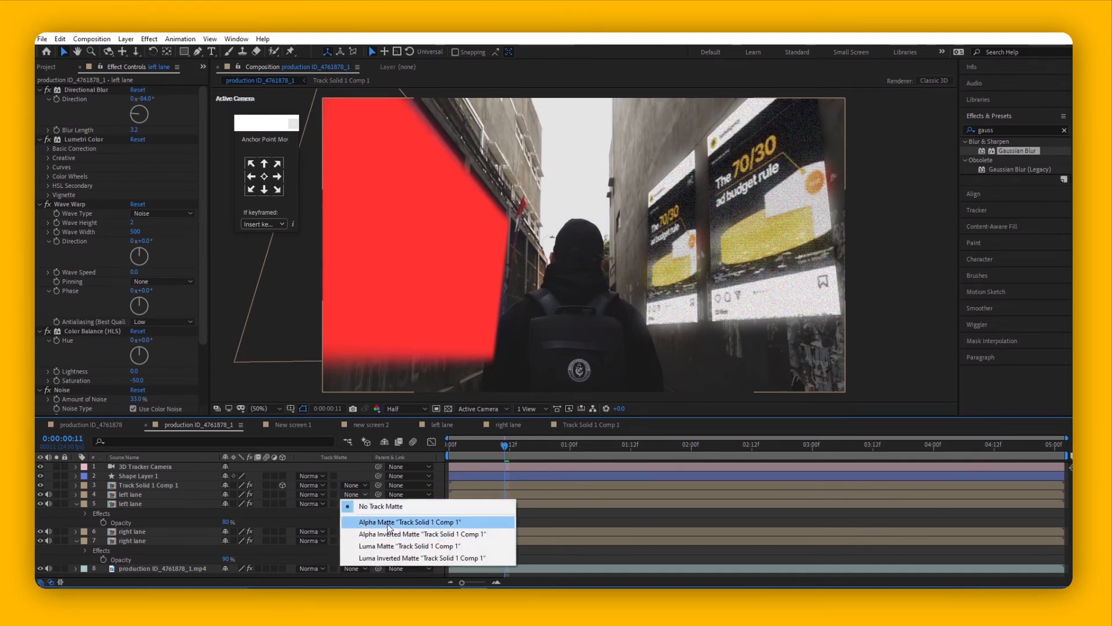
pyautogui.click(388, 522)
pyautogui.click(158, 488)
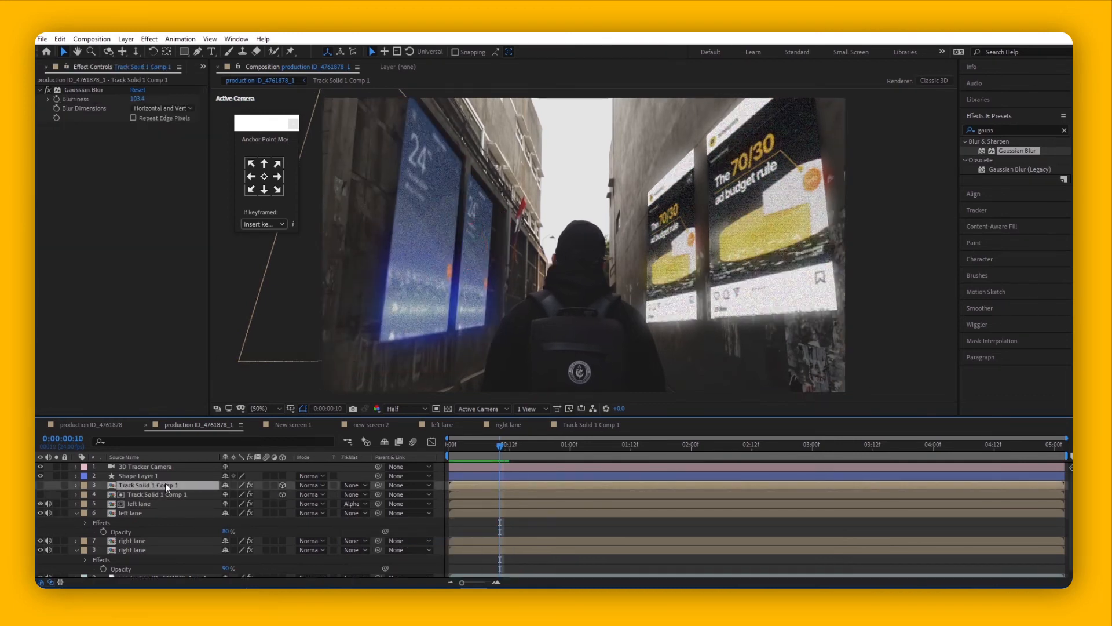
# Step: Place one Track Solid 1 Comp 1 matte above the lower left lane layer and set that layer's track matte to Alpha Matte "Track Solid 1 Comp 1"
pyautogui.moveTo(157, 507); pyautogui.dragTo(156, 508)
pyautogui.click(152, 516)
pyautogui.click(353, 513)
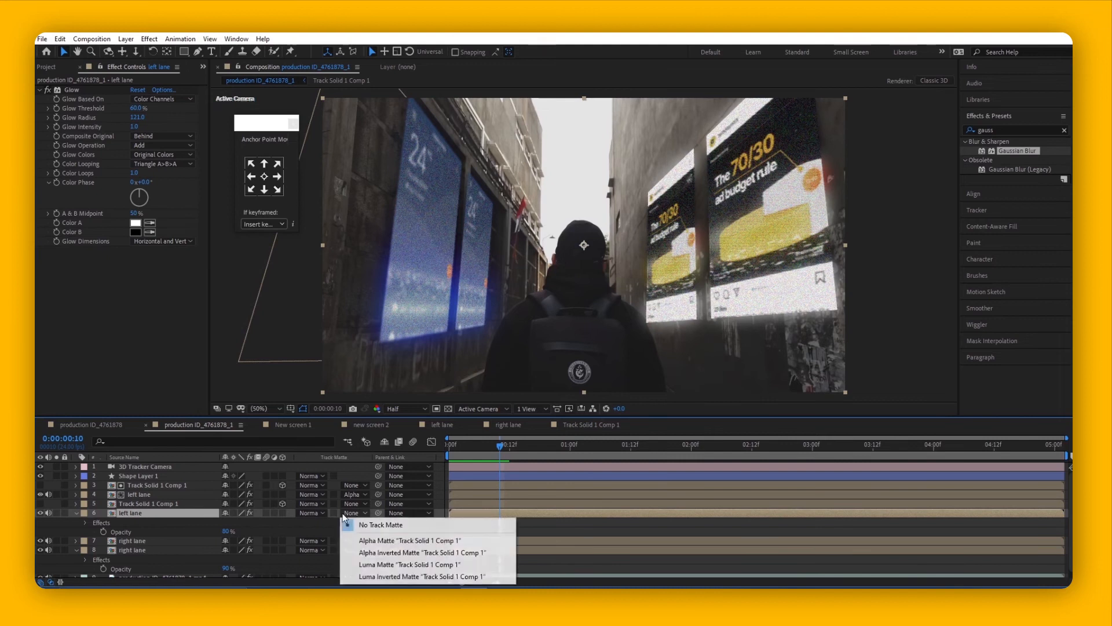
pyautogui.click(376, 539)
pyautogui.moveTo(717, 445); pyautogui.dragTo(732, 446)
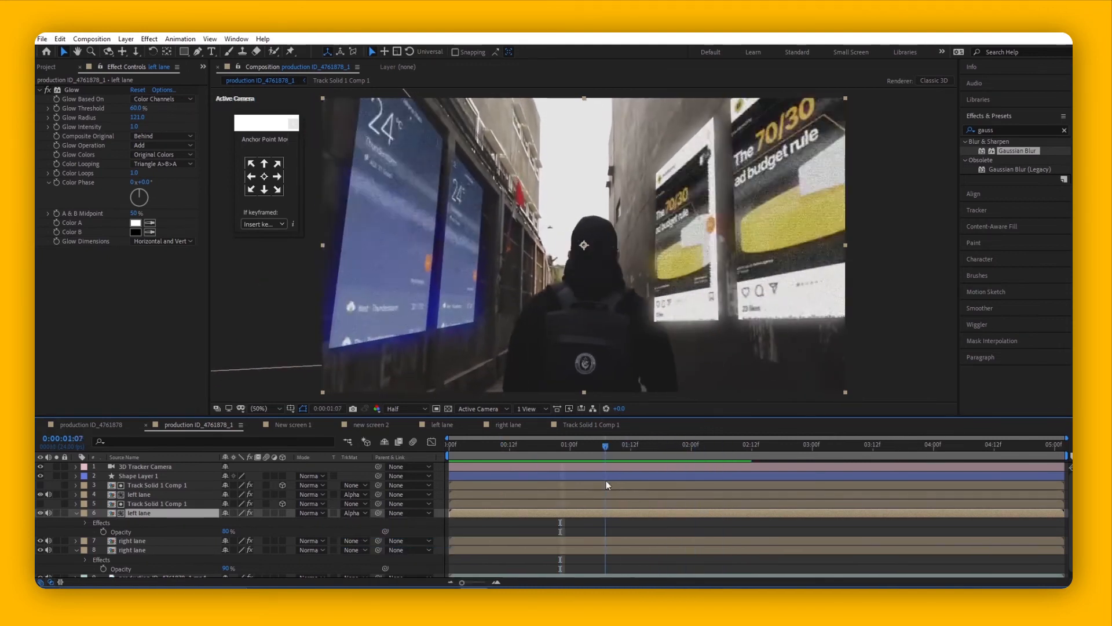
# Step: Create a 1920 x 1080 px solid coloured with a tone sampled near the top of the right wall's smaller screen
pyautogui.hotkey('ctrl', 'y')
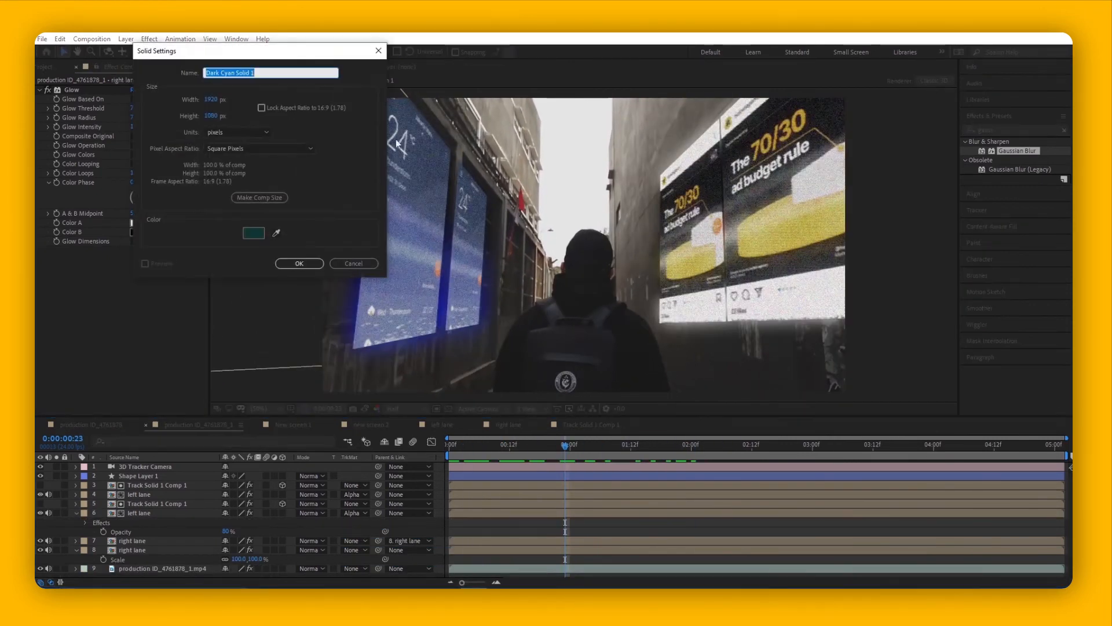
pyautogui.click(276, 232)
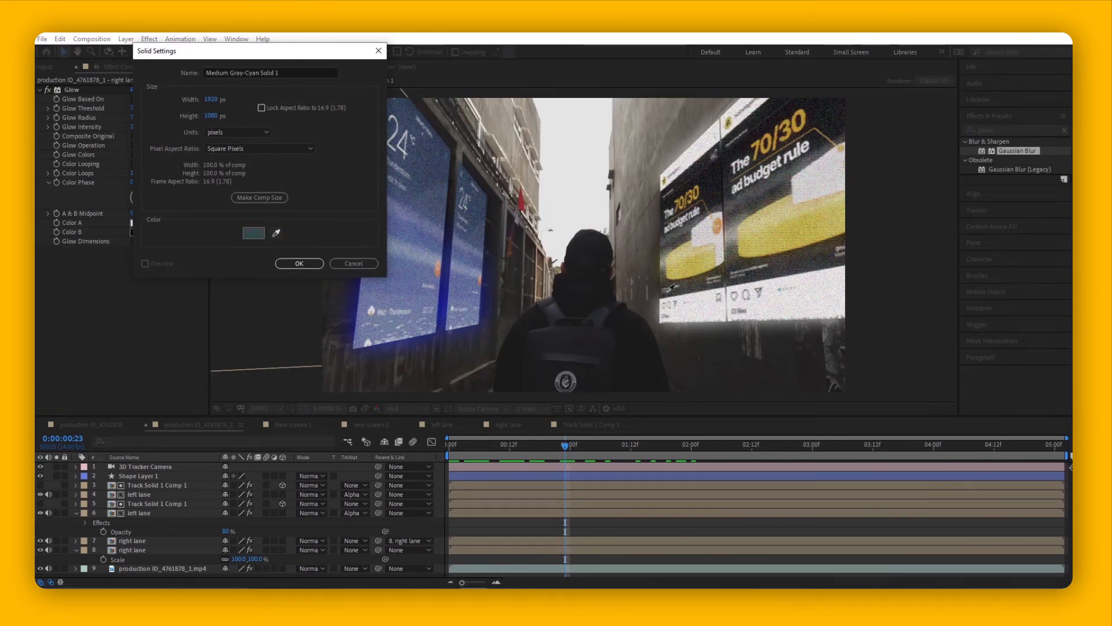
pyautogui.click(677, 160)
pyautogui.press('Return')
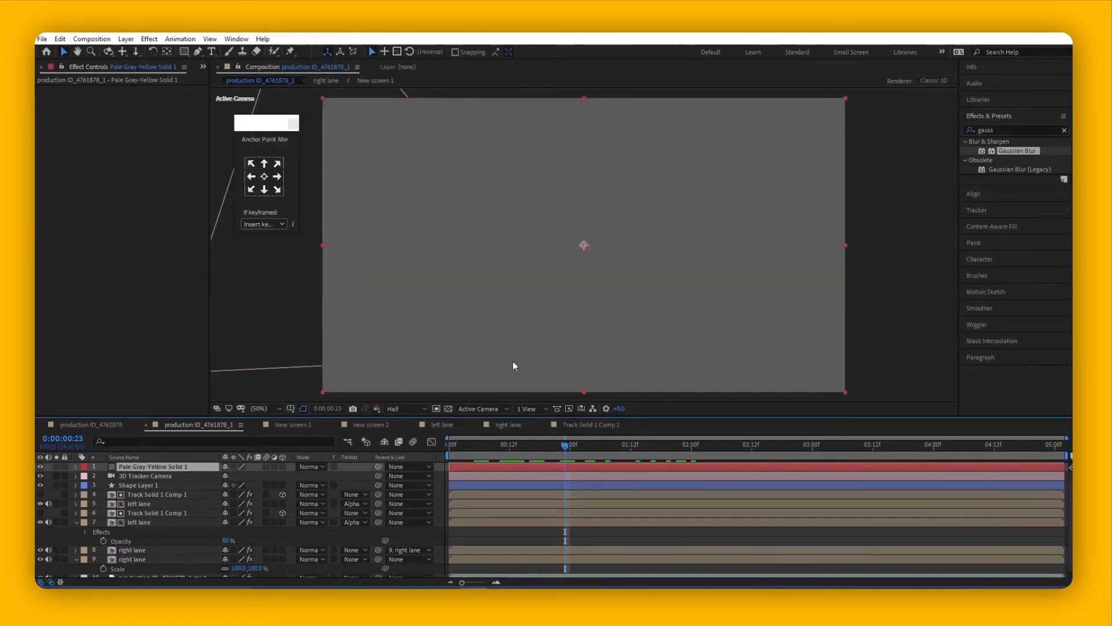
# Step: Lower the new solid's opacity and draw a rounded five-point mask over the right wall's smaller screen and the adjoining wall
pyautogui.press('t')
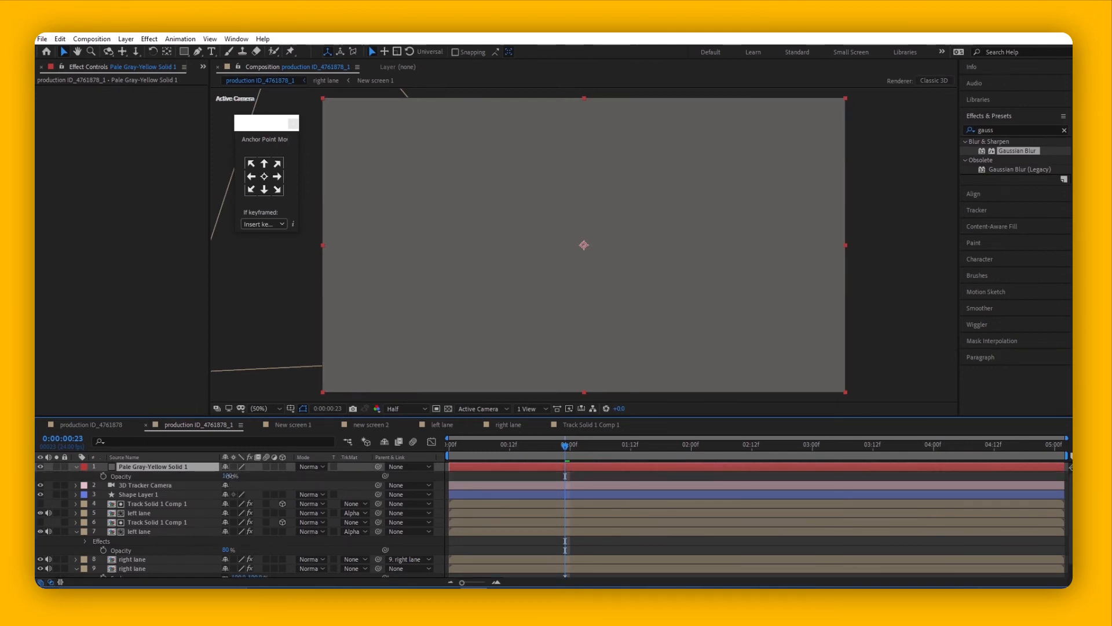
pyautogui.moveTo(231, 476); pyautogui.dragTo(203, 476)
pyautogui.press('t')
pyautogui.press('g')
pyautogui.click(777, 331)
pyautogui.click(749, 191)
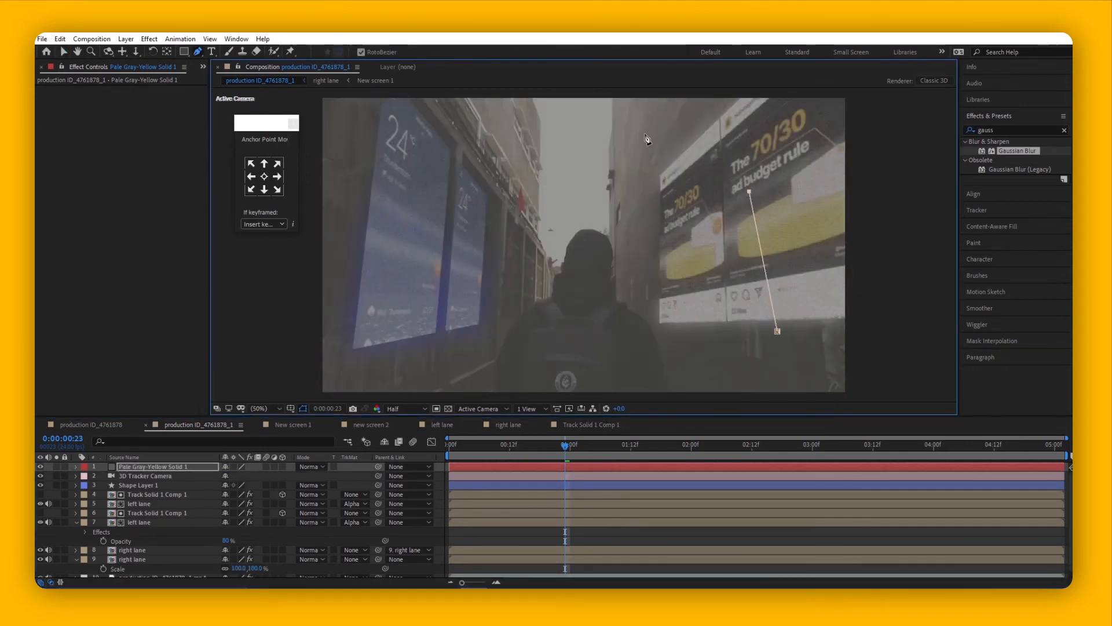
pyautogui.click(594, 121)
pyautogui.click(624, 351)
pyautogui.click(762, 352)
pyautogui.click(777, 331)
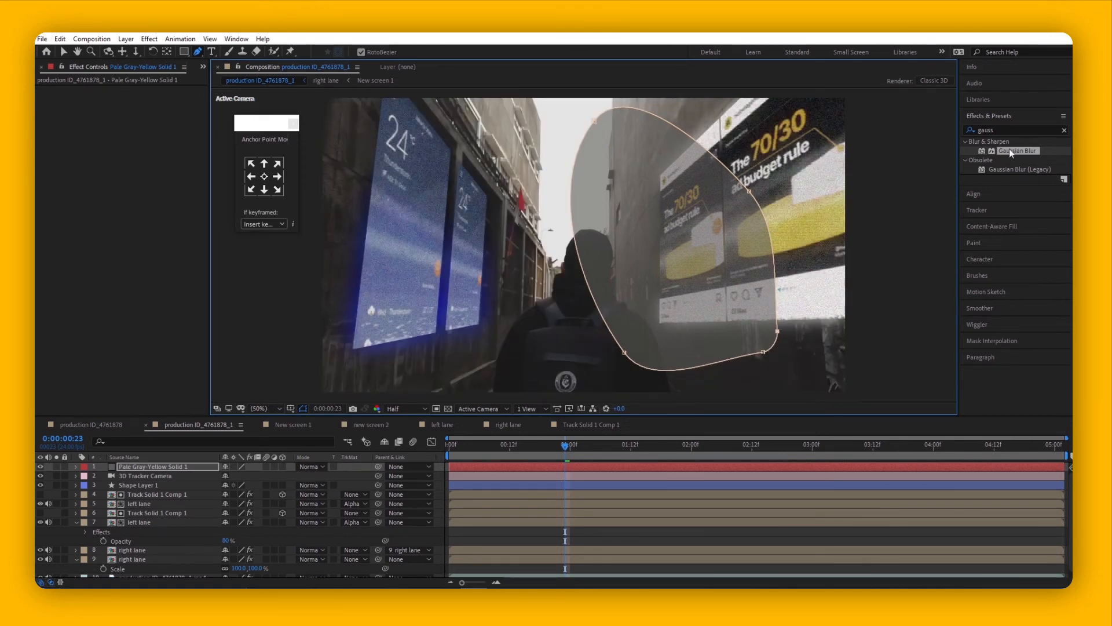
# Step: Add Gaussian Blur with Blurriness 208.9 and a Fill effect to the masked solid, and shift it further over the right wall's screens
pyautogui.moveTo(405, 139); pyautogui.dragTo(583, 244)
pyautogui.press('v')
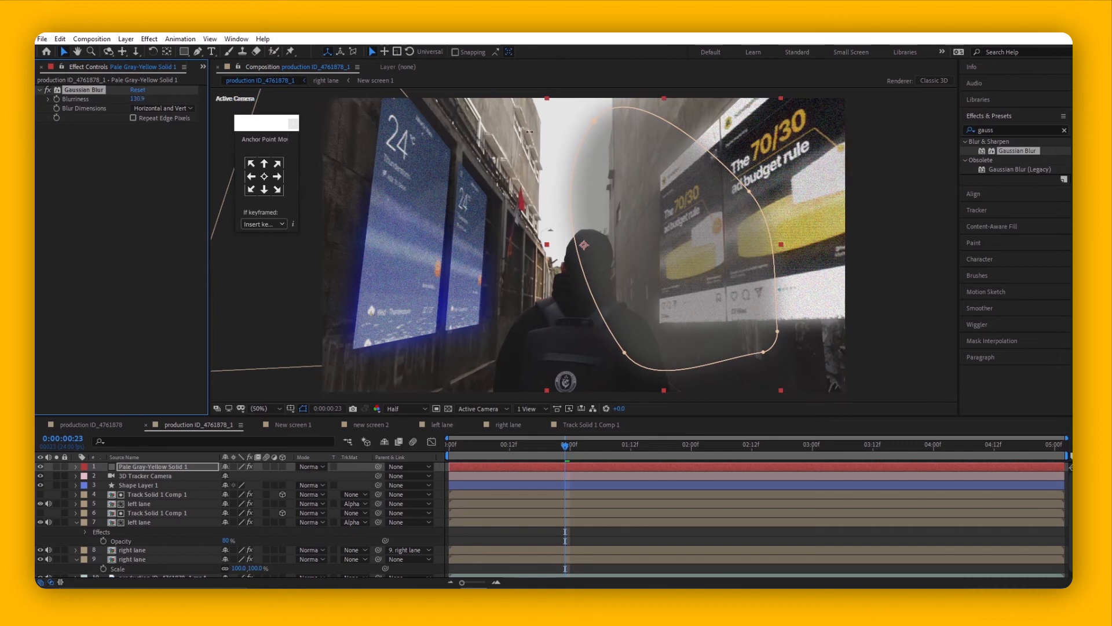
pyautogui.moveTo(530, 132); pyautogui.dragTo(697, 145)
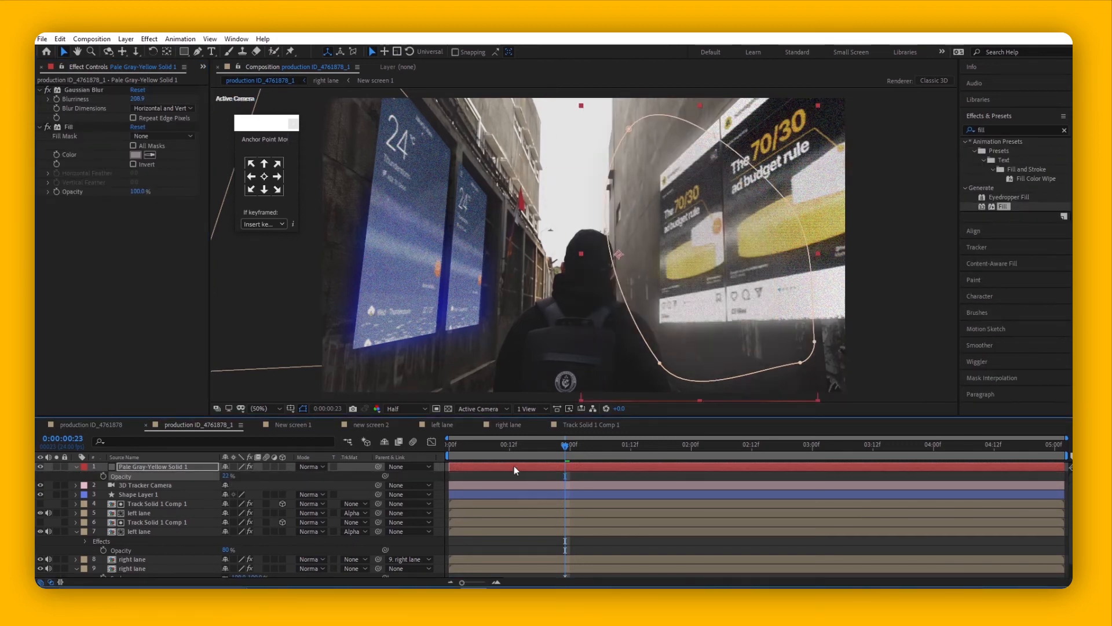
# Step: Keyframe the masked solid's Opacity at 22% at 0:00:00:13 and try fading it to 0% at 0:00:00:07
pyautogui.moveTo(474, 452); pyautogui.dragTo(450, 452)
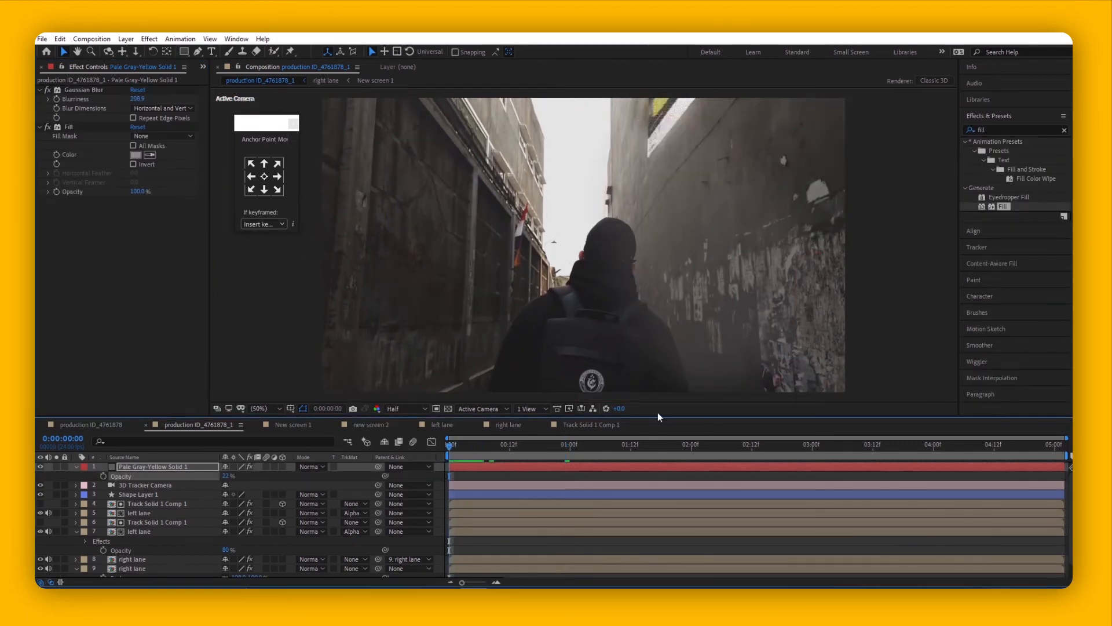
pyautogui.press('space')
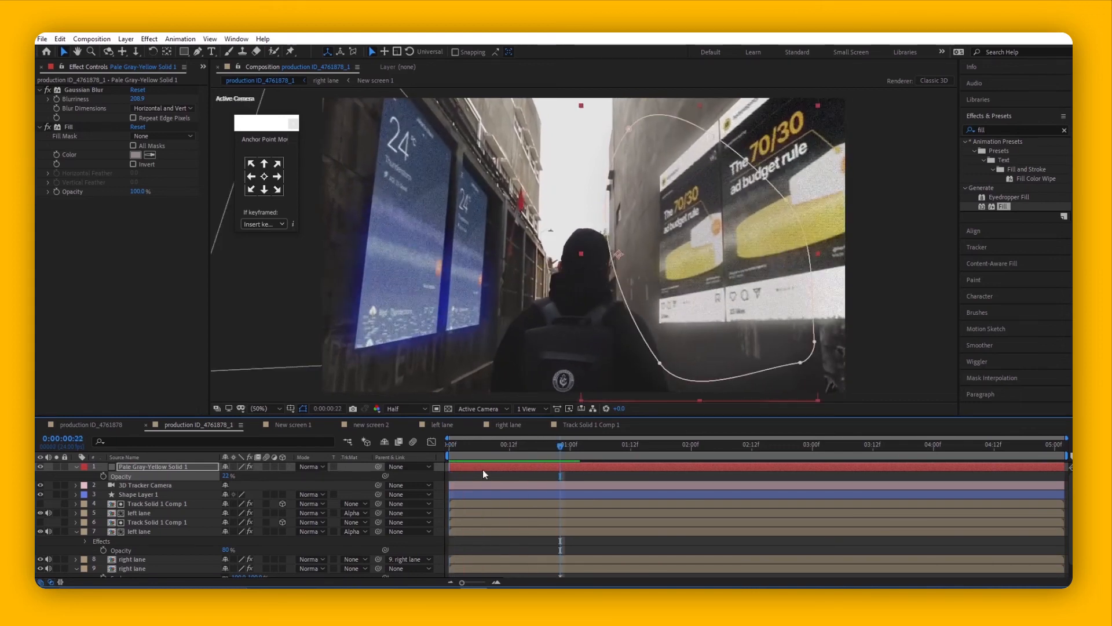
pyautogui.moveTo(471, 456); pyautogui.dragTo(513, 448)
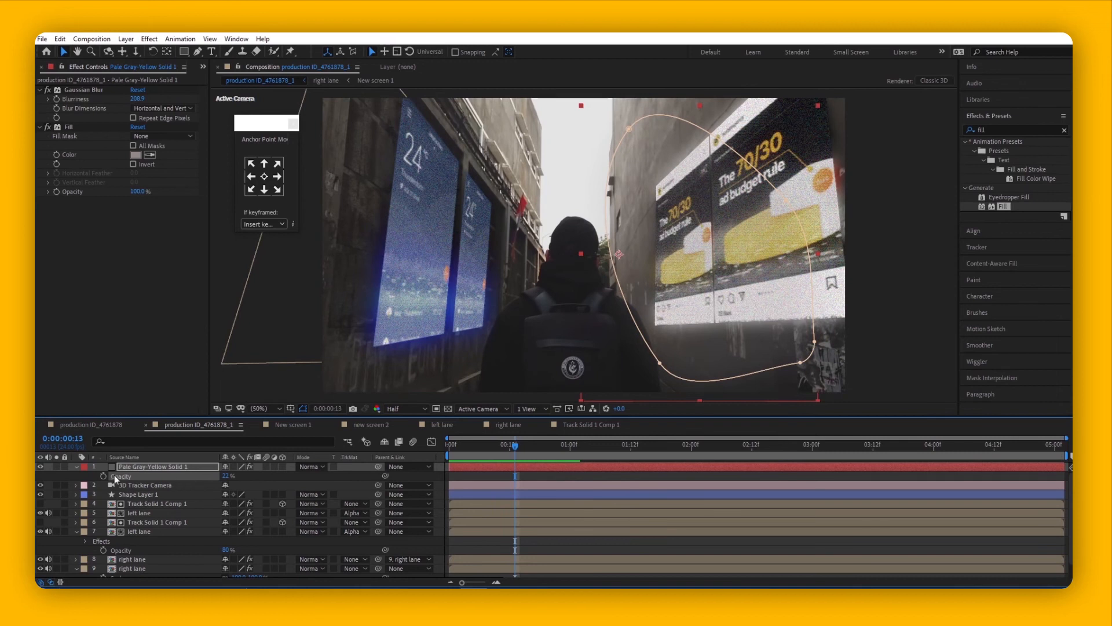
pyautogui.click(104, 476)
pyautogui.moveTo(518, 452); pyautogui.dragTo(484, 451)
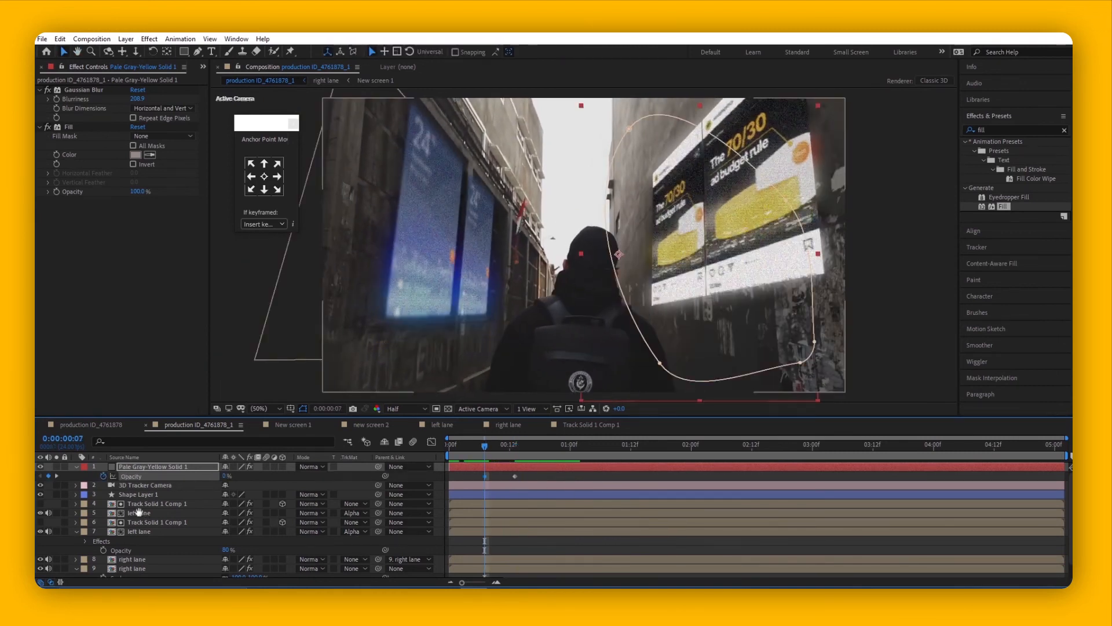
pyautogui.moveTo(227, 476); pyautogui.dragTo(58, 481)
pyautogui.moveTo(224, 475); pyautogui.dragTo(226, 476)
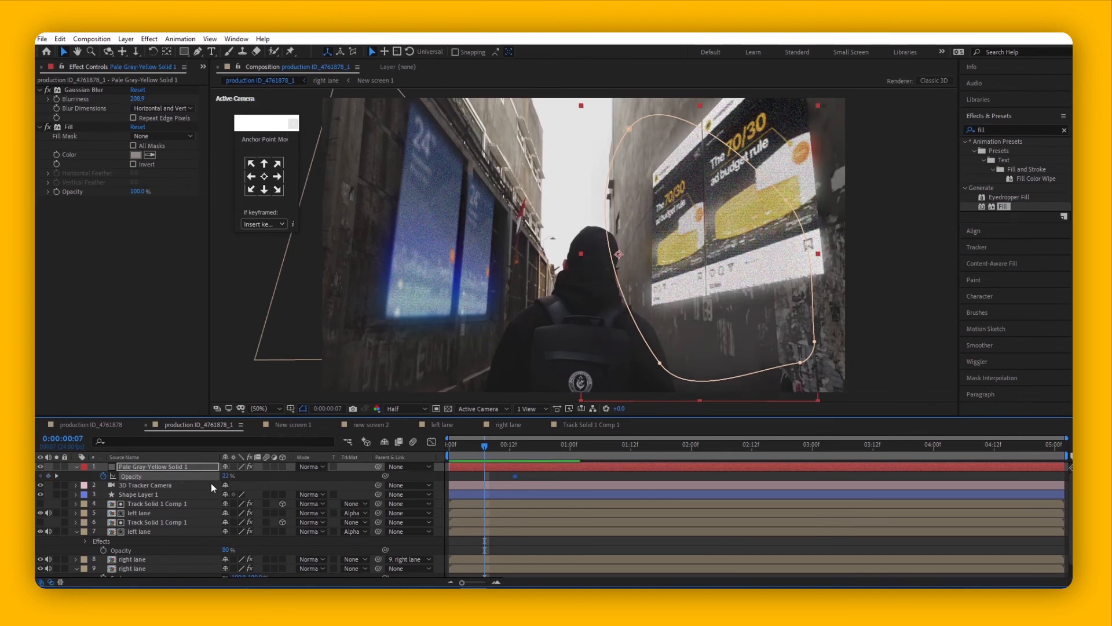
# Step: Keyframe the masked solid's Position from 0:00:00:07 so it follows the right wall's screens
pyautogui.press('space')
pyautogui.press('p')
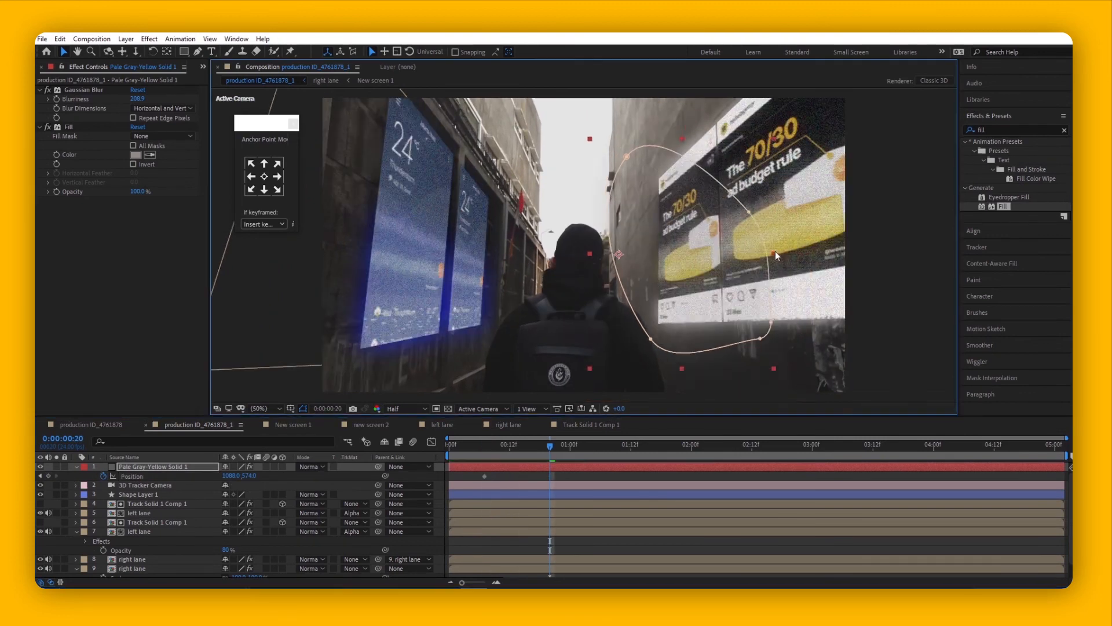